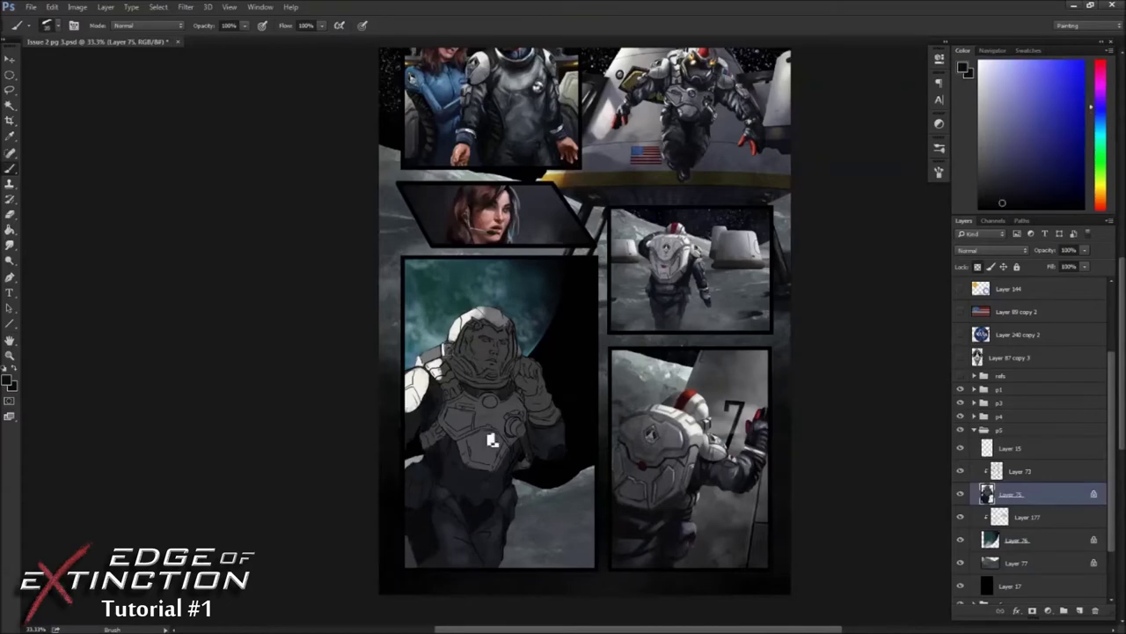
# - Paint flat skin, hair and beard colours on the astronaut's face and a red stripe on his helmet on Layer 75
pyautogui.click(1013, 471)
pyautogui.press('r')
pyautogui.click(1013, 494)
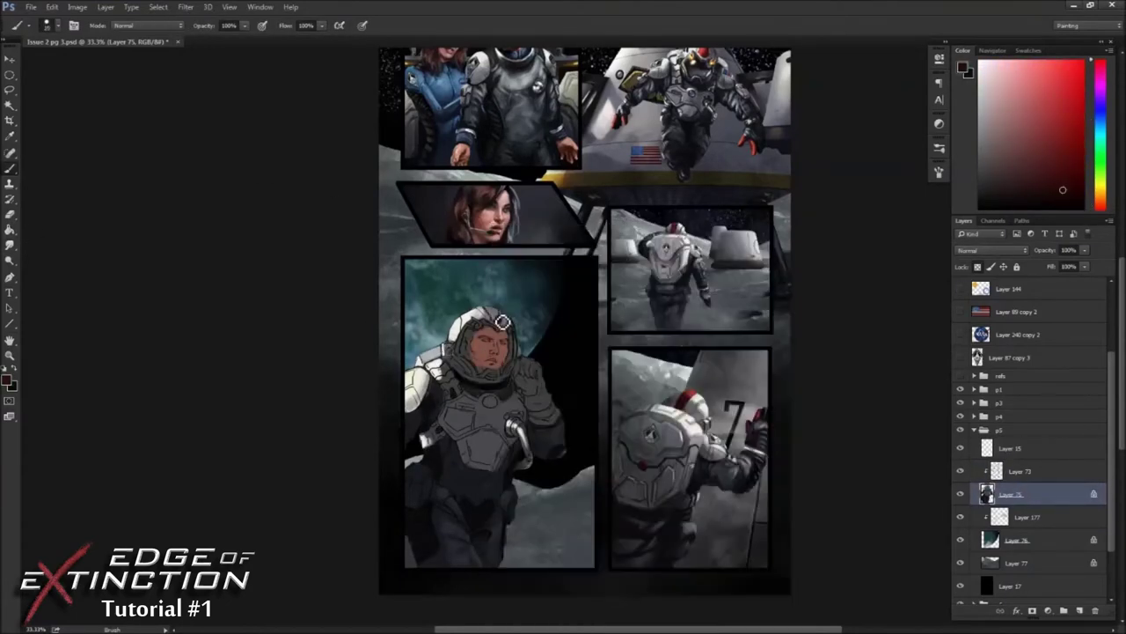
pyautogui.keyDown('alt'); pyautogui.click(503, 323); pyautogui.keyUp('alt')
pyautogui.moveTo(502, 322)
pyautogui.mouseDown()
pyautogui.moveTo(489, 313)
pyautogui.moveTo(469, 356)
pyautogui.moveTo(486, 368)
pyautogui.mouseUp()
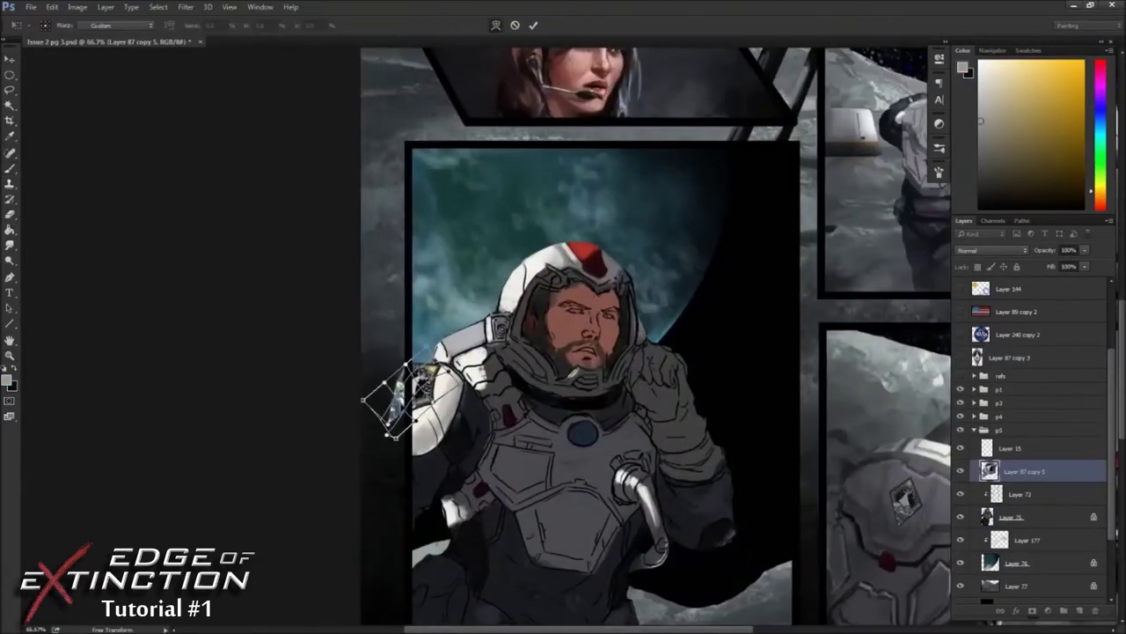
# - Fit the shoulder insignia, the NASA chest badge and the JIMBO name lettering onto the astronaut's suit
pyautogui.press('z')
pyautogui.keyDown('alt'); pyautogui.click(251, 206); pyautogui.keyUp('alt')
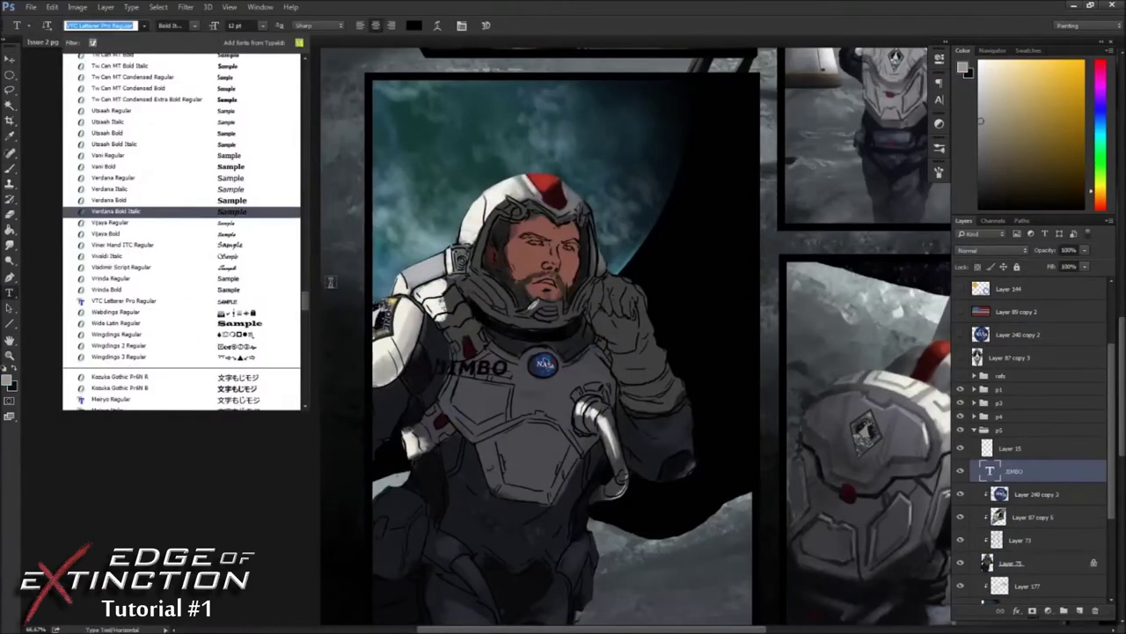
pyautogui.press('Escape')
pyautogui.hotkey('ctrl', '-')
pyautogui.hotkey('ctrl', '-')
pyautogui.press('b')
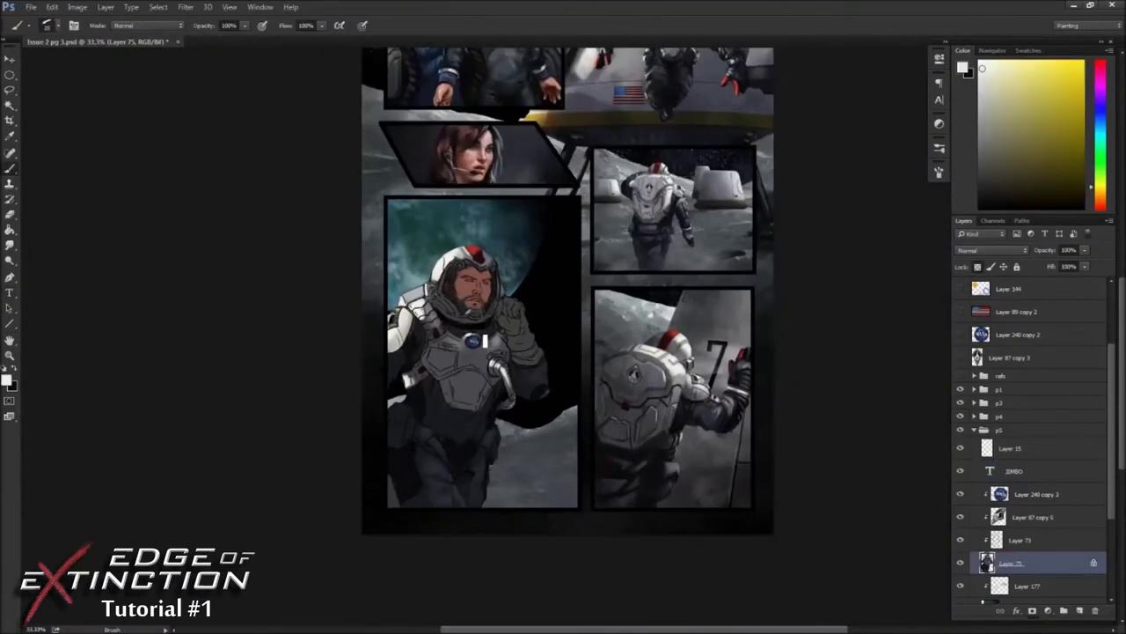
# - Shade the astronaut's raised glove, sleeves, wrist ring and legs on Layer 75 with tones sampled from the page
pyautogui.keyDown('alt'); pyautogui.click(479, 341); pyautogui.keyUp('alt')
pyautogui.keyDown('alt'); pyautogui.click(447, 305); pyautogui.keyUp('alt')
pyautogui.keyDown('alt'); pyautogui.click(514, 328); pyautogui.keyUp('alt')
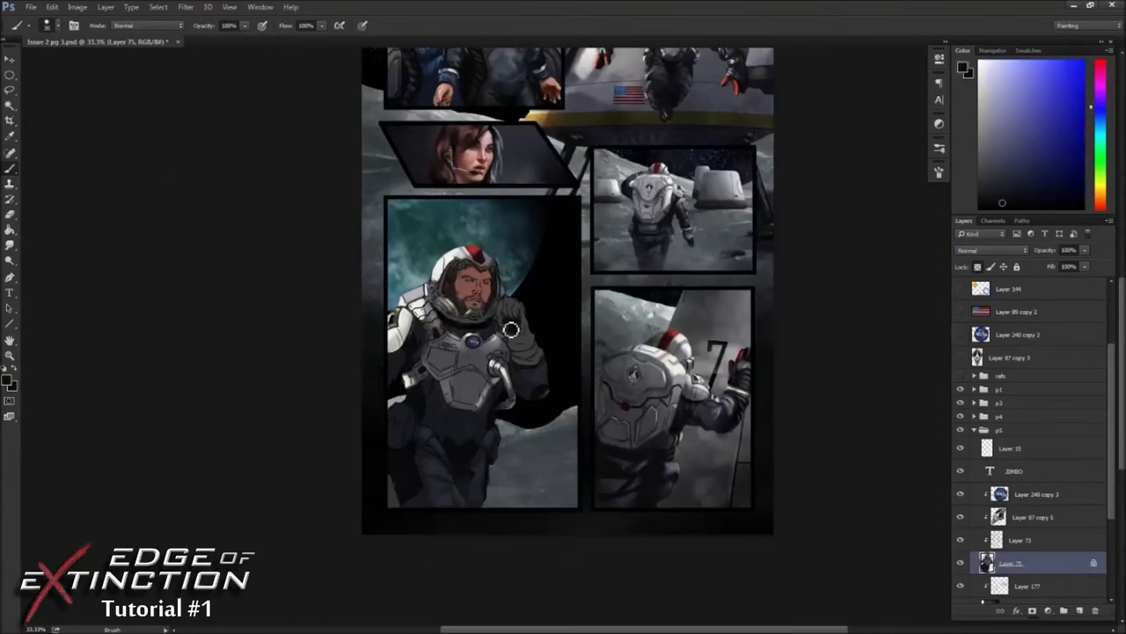
pyautogui.keyDown('alt'); pyautogui.click(537, 371); pyautogui.keyUp('alt')
pyautogui.keyDown('alt'); pyautogui.click(424, 387); pyautogui.keyUp('alt')
pyautogui.keyDown('alt'); pyautogui.click(484, 437); pyautogui.keyUp('alt')
pyautogui.keyDown('alt'); pyautogui.click(398, 417); pyautogui.keyUp('alt')
pyautogui.keyDown('alt'); pyautogui.click(412, 396); pyautogui.keyUp('alt')
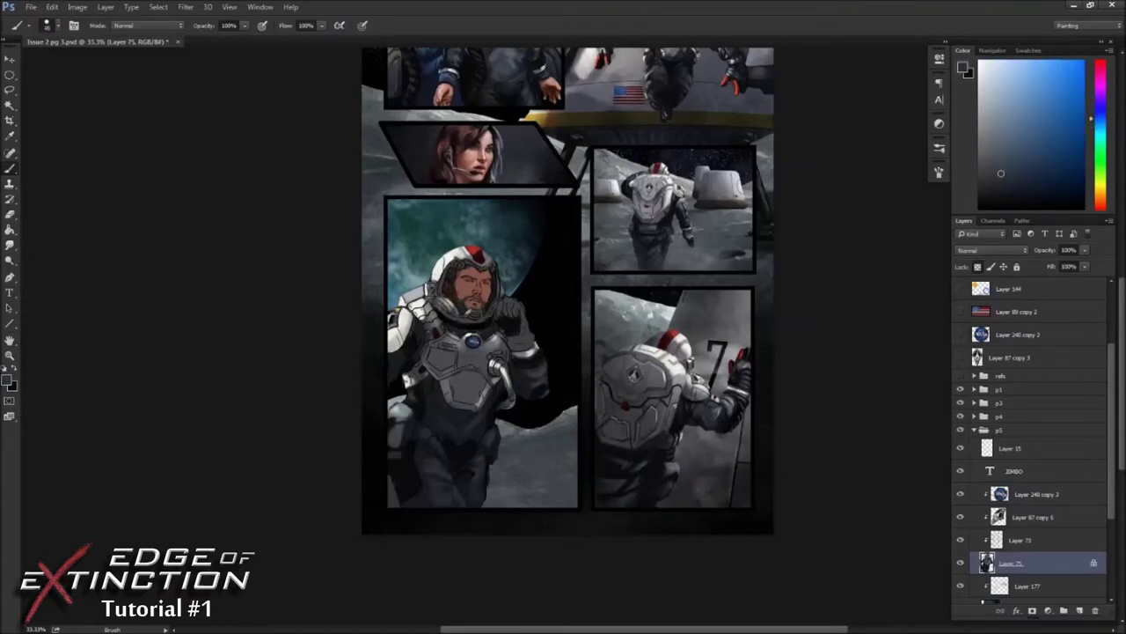
# - Darken the raised glove to near black and model the leg ribbing and the chest hose connector
pyautogui.keyDown('alt'); pyautogui.click(527, 329); pyautogui.keyUp('alt')
pyautogui.keyDown('alt'); pyautogui.click(506, 323); pyautogui.keyUp('alt')
pyautogui.keyDown('alt'); pyautogui.click(437, 289); pyautogui.keyUp('alt')
pyautogui.keyDown('alt'); pyautogui.click(471, 362); pyautogui.keyUp('alt')
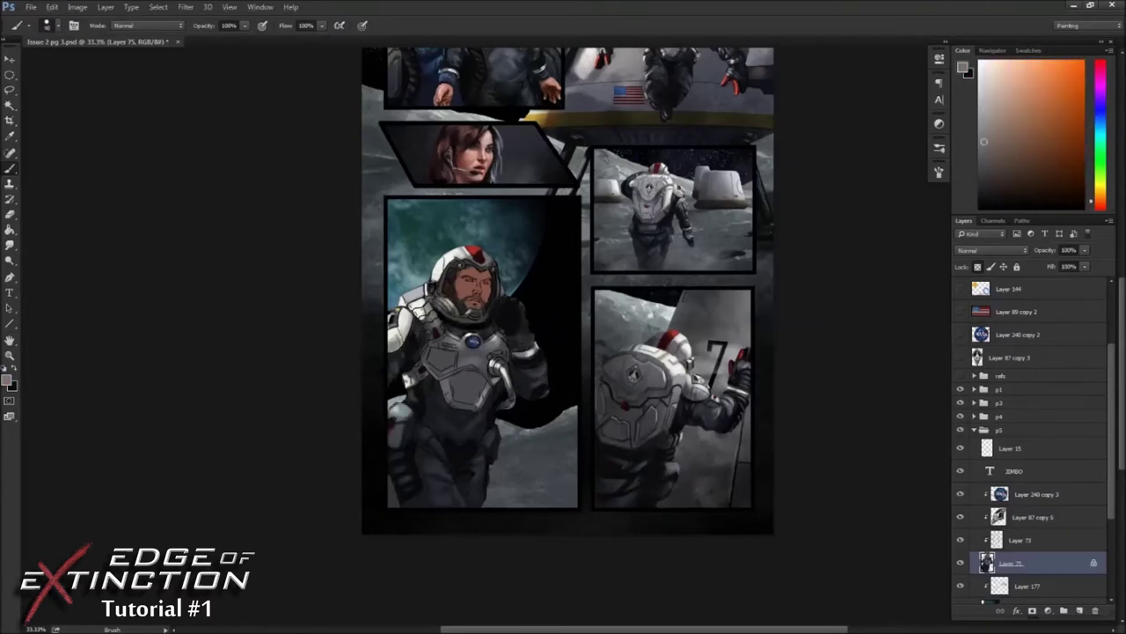
pyautogui.keyDown('alt'); pyautogui.click(497, 362); pyautogui.keyUp('alt')
pyautogui.keyDown('alt'); pyautogui.click(504, 372); pyautogui.keyUp('alt')
# - Add a Lighten copy of Layer 177 and a clipped Multiply layer over the planet while checking the page mirrored
pyautogui.hotkey('ctrl', 'alt', 'h')
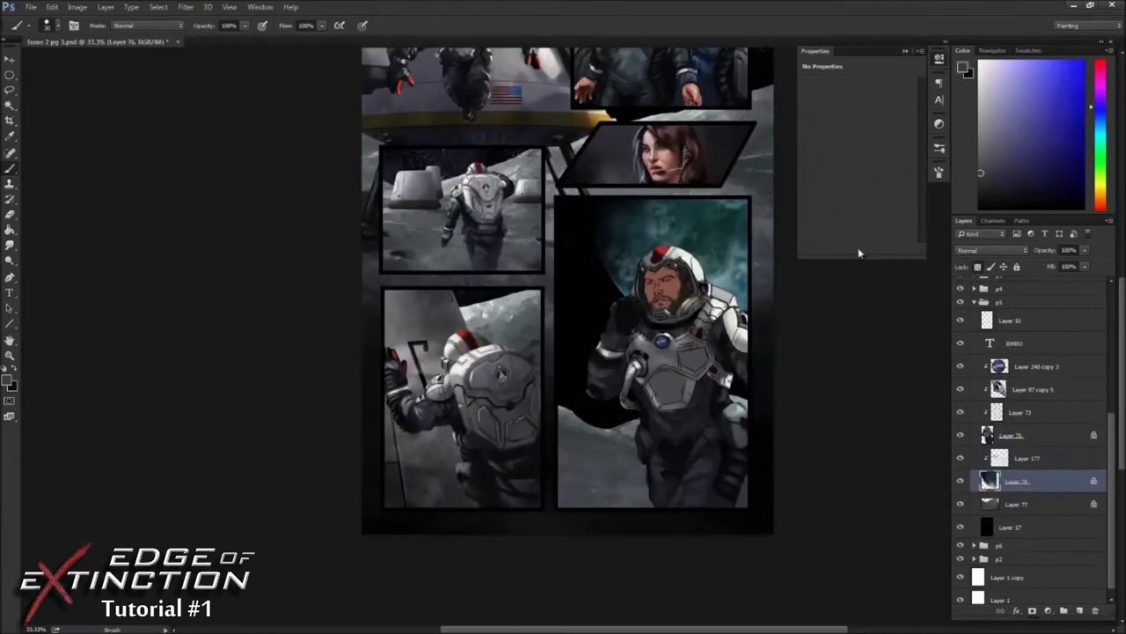
pyautogui.click(1021, 481)
pyautogui.hotkey('ctrl', 'j')
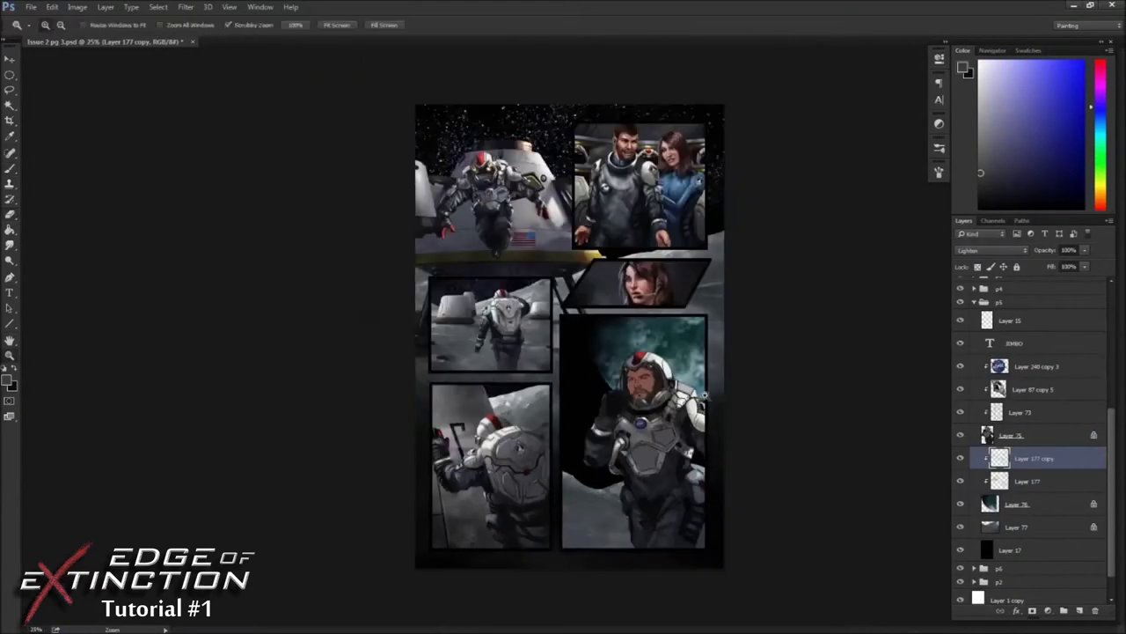
pyautogui.hotkey('ctrl', 'alt', 'h')
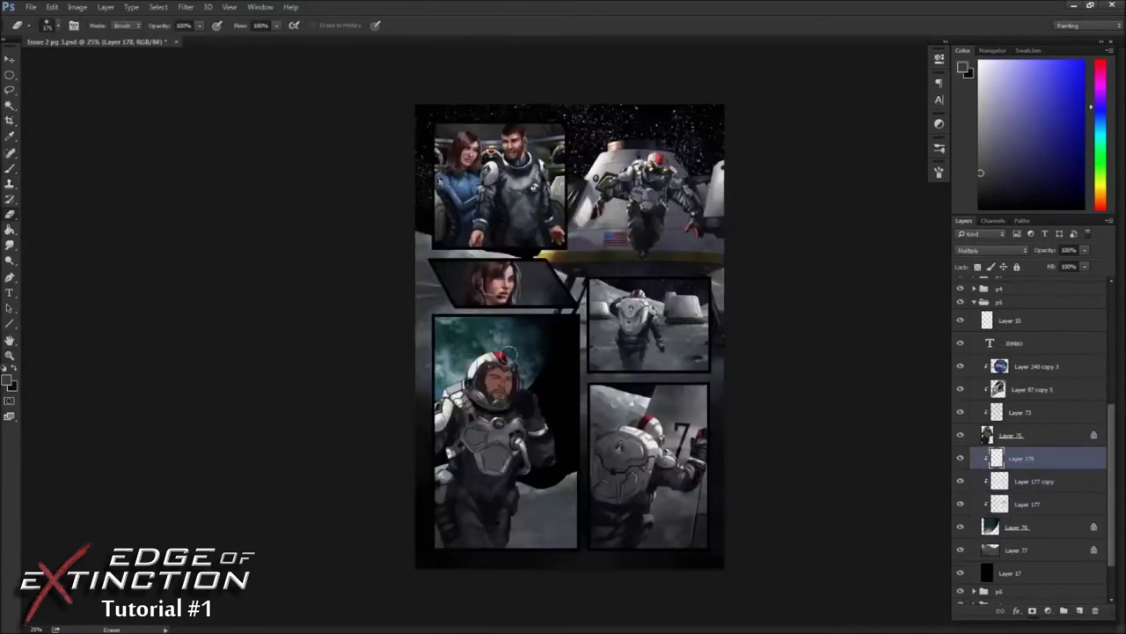
# - Paint scattered stars in the black sky and add a light-blue atmospheric glow along the planet's edge on clipped layers
pyautogui.press('b')
pyautogui.rightClick(512, 227)
pyautogui.press('Escape')
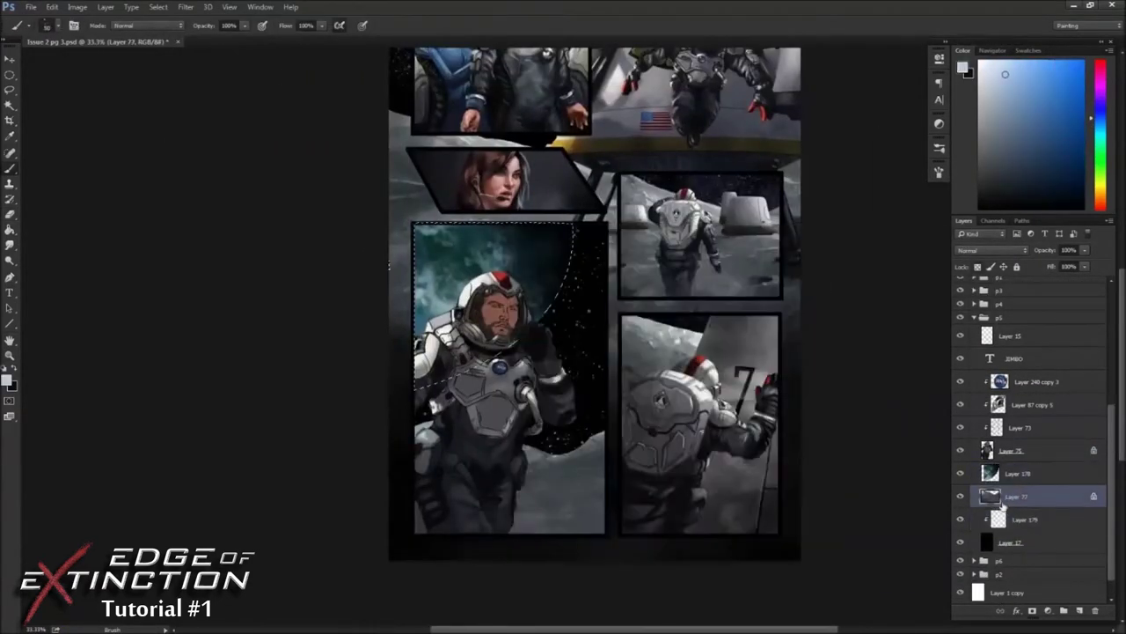
pyautogui.click(186, 7)
pyautogui.press('g')
pyautogui.hotkey('ctrl', ']')
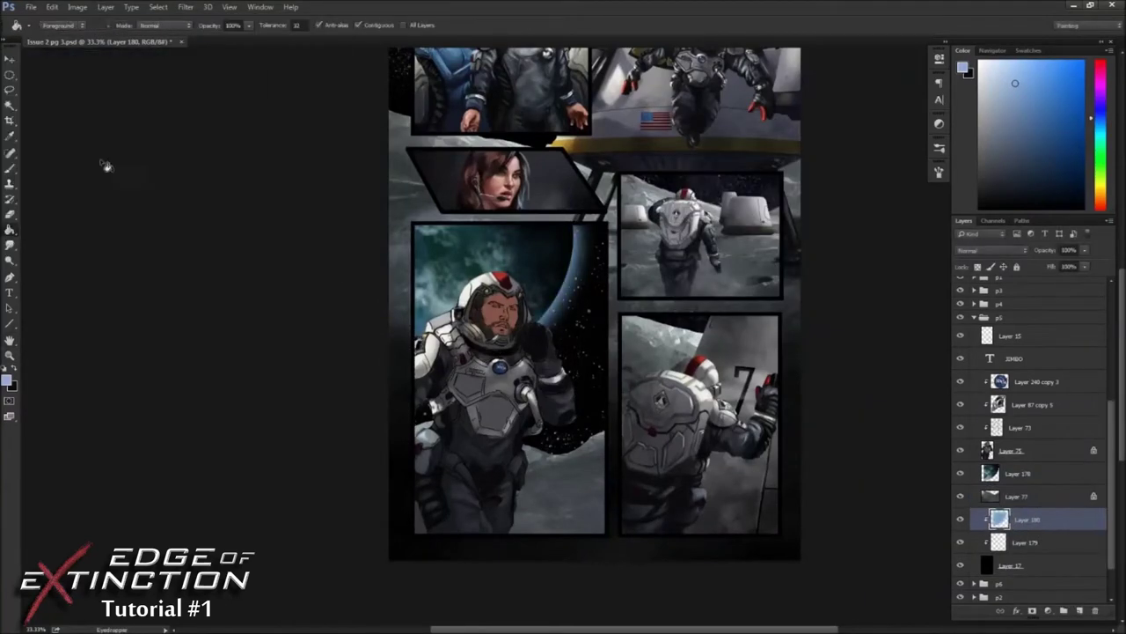
# - Paint light and shadow on the astronaut's face and fill out his beard on Layer 75
pyautogui.hotkey('alt', ']')
pyautogui.hotkey('alt', ']')
pyautogui.press('b')
pyautogui.keyDown('alt'); pyautogui.click(516, 305); pyautogui.keyUp('alt')
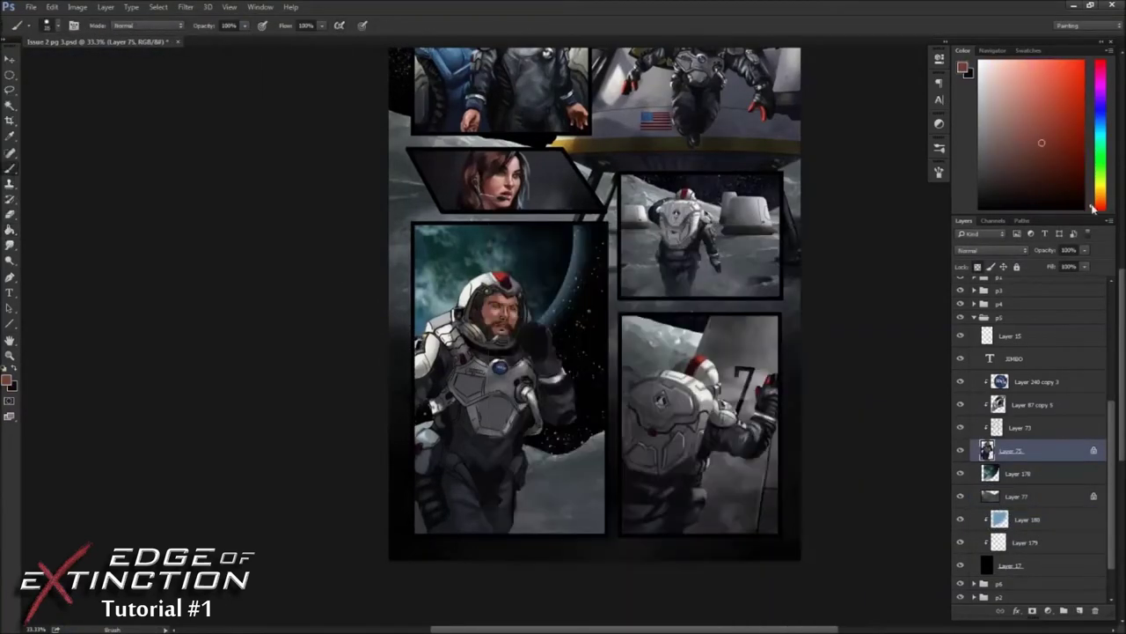
pyautogui.hotkey('ctrl', '+')
pyautogui.keyDown('alt'); pyautogui.click(544, 337); pyautogui.keyUp('alt')
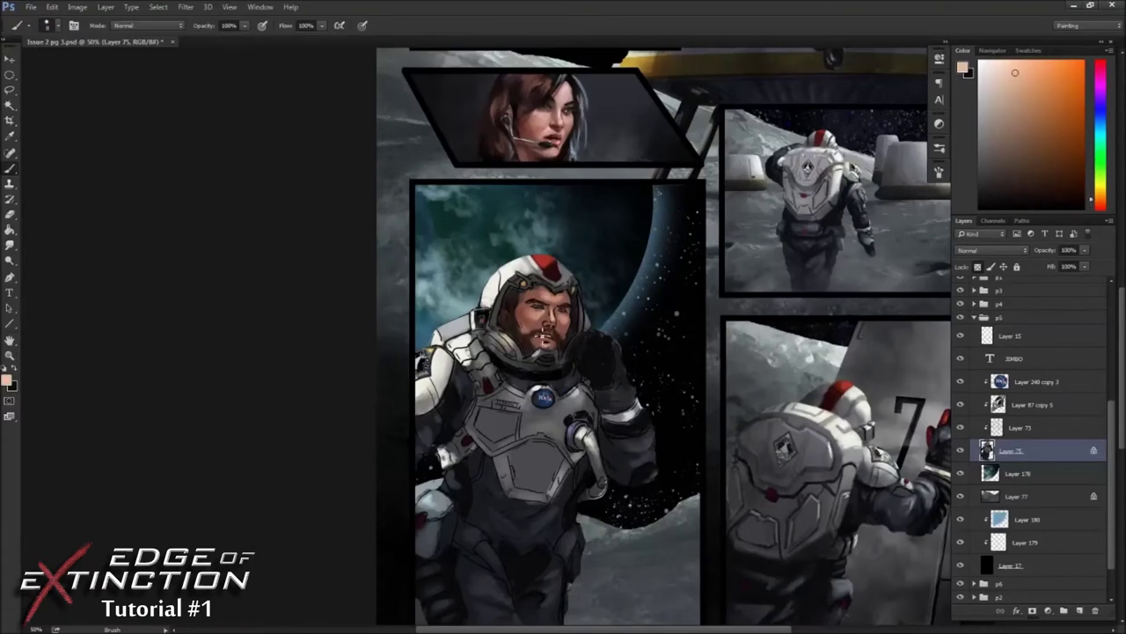
pyautogui.rightClick(544, 336)
pyautogui.press('Escape')
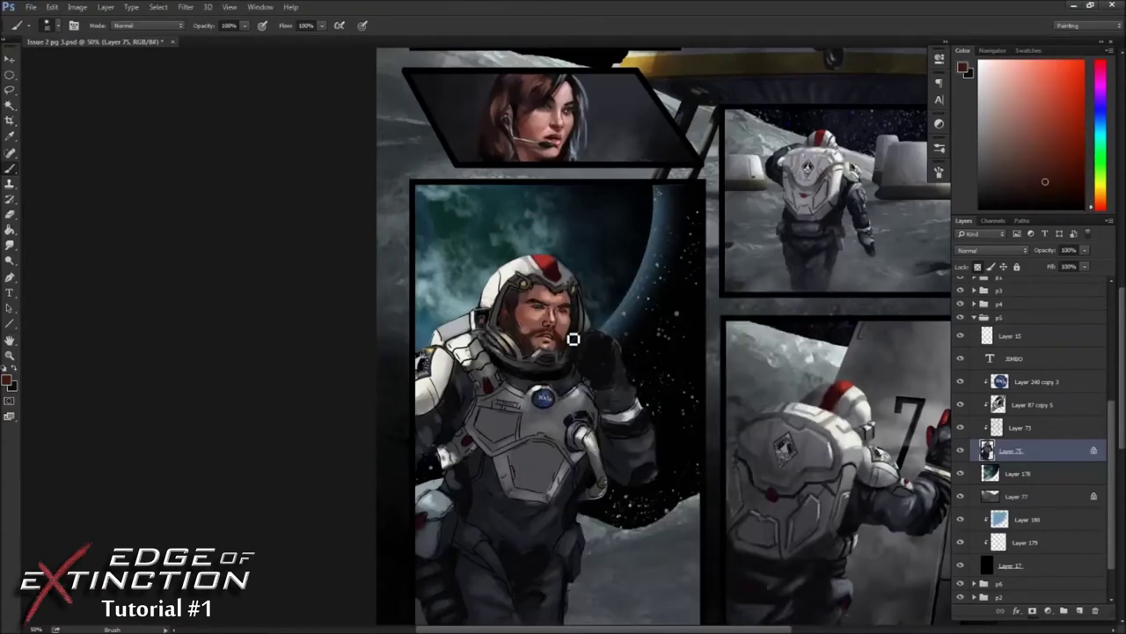
# - Paint darker textured tones across the lunar ground behind the astronaut on Layer 77
pyautogui.hotkey('ctrl', '-')
pyautogui.hotkey('alt', '[')
pyautogui.hotkey('alt', '[')
pyautogui.rightClick(572, 493)
pyautogui.press('Escape')
pyautogui.keyDown('alt'); pyautogui.click(565, 536); pyautogui.keyUp('alt')
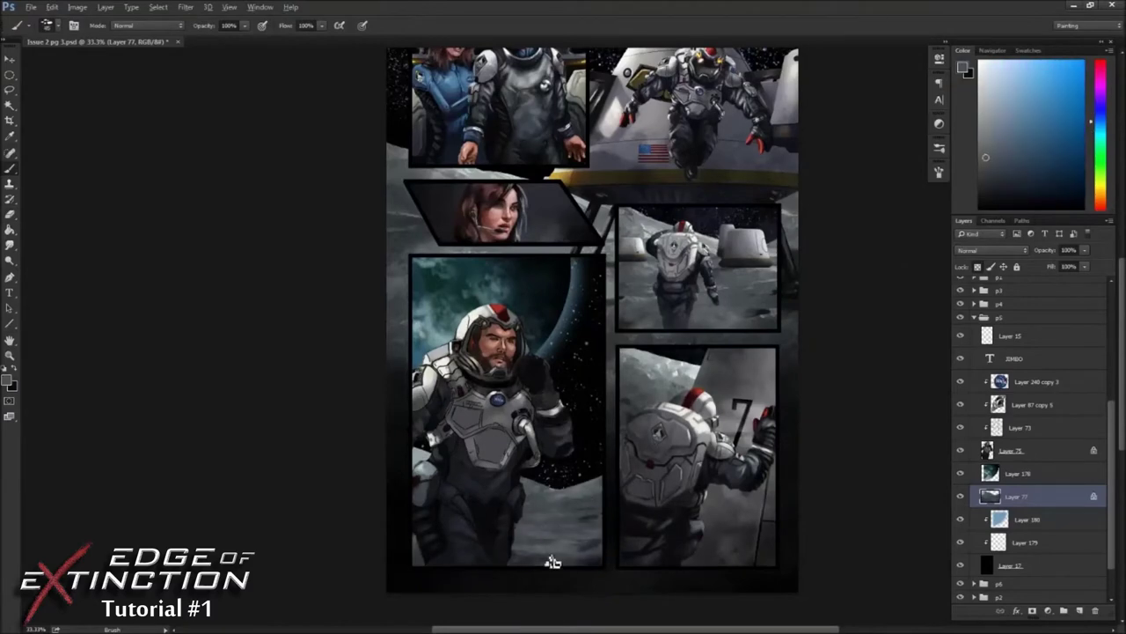
# - Blend the lunar ground and add small crater marks with different brushes and sampled greys
pyautogui.rightClick(564, 489)
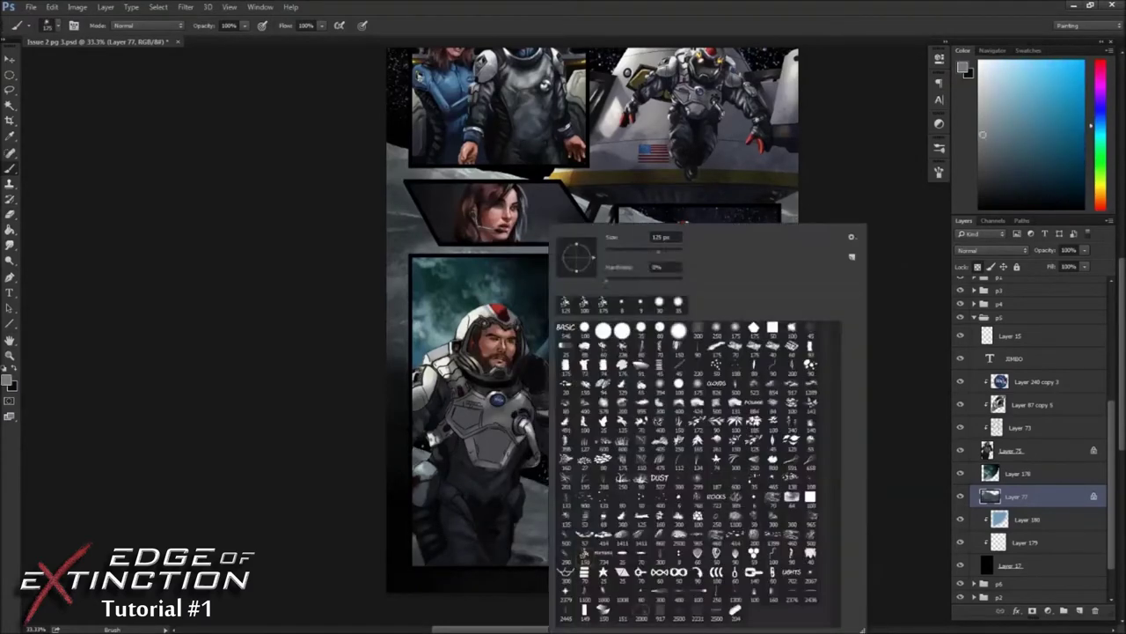
pyautogui.press('Escape')
pyautogui.keyDown('alt'); pyautogui.click(471, 489); pyautogui.keyUp('alt')
pyautogui.rightClick(471, 489)
pyautogui.press('Escape')
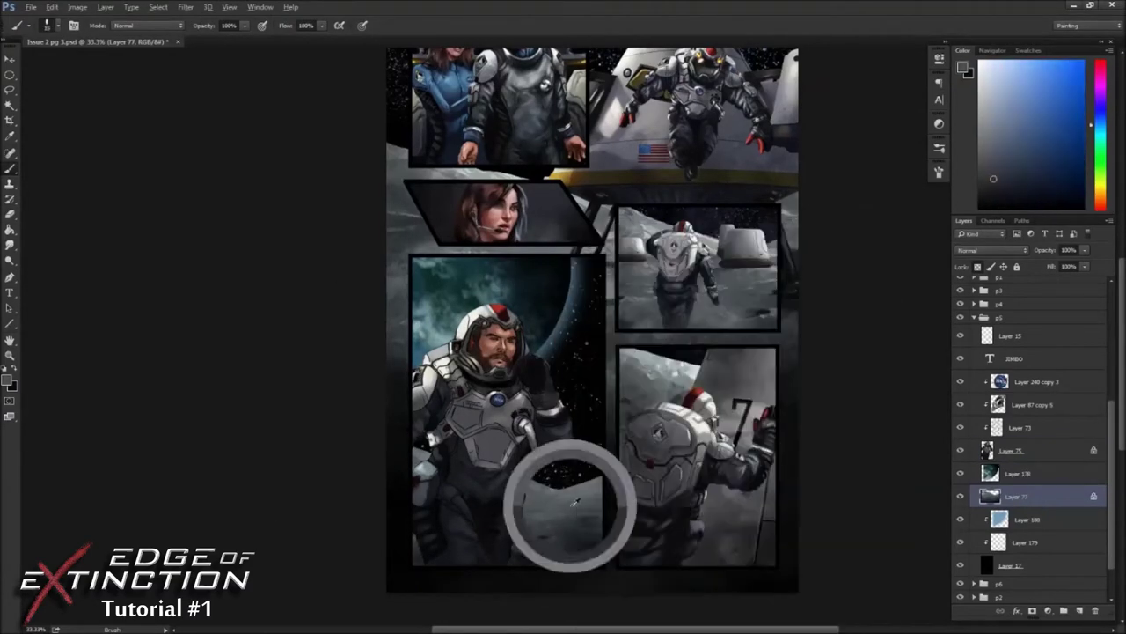
# - Paint the raised glove's fingers, a red accent at the helmet's side and the ribbed leg section on Layer 75
pyautogui.hotkey('alt', ']')
pyautogui.hotkey('alt', ']')
pyautogui.hotkey('ctrl', '+')
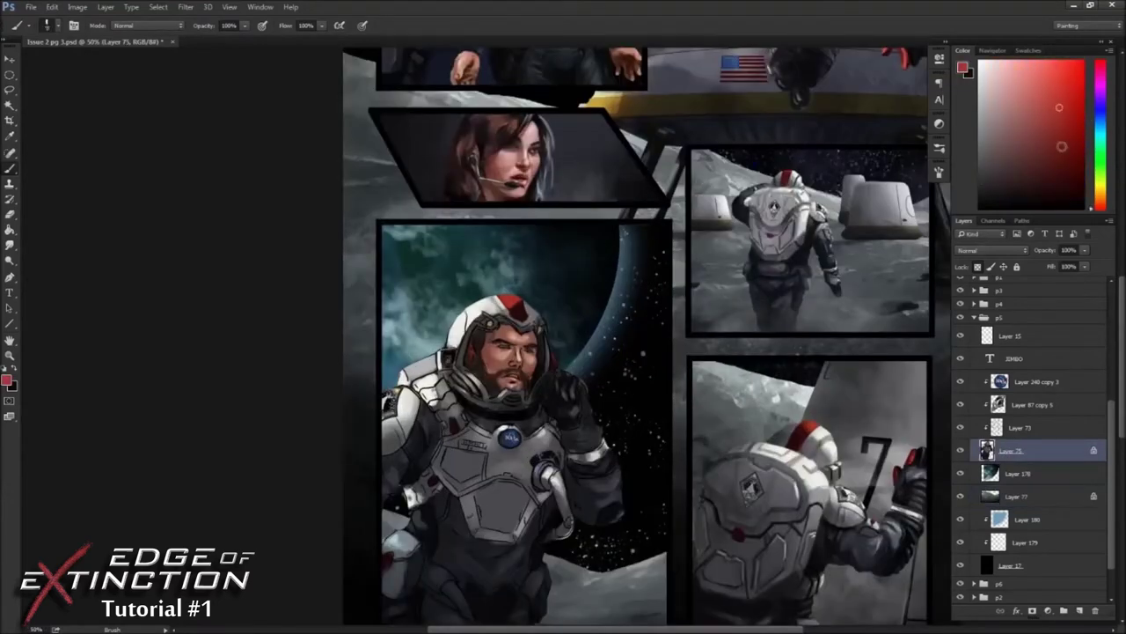
pyautogui.moveTo(539, 319); pyautogui.dragTo(554, 248)
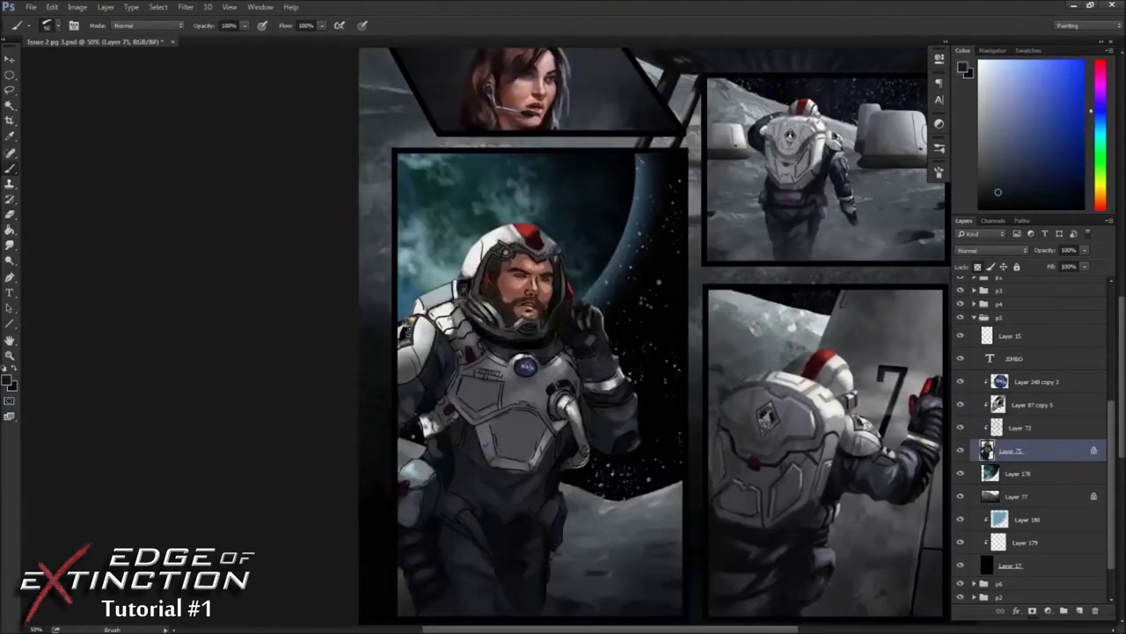
pyautogui.hotkey('ctrl', '-')
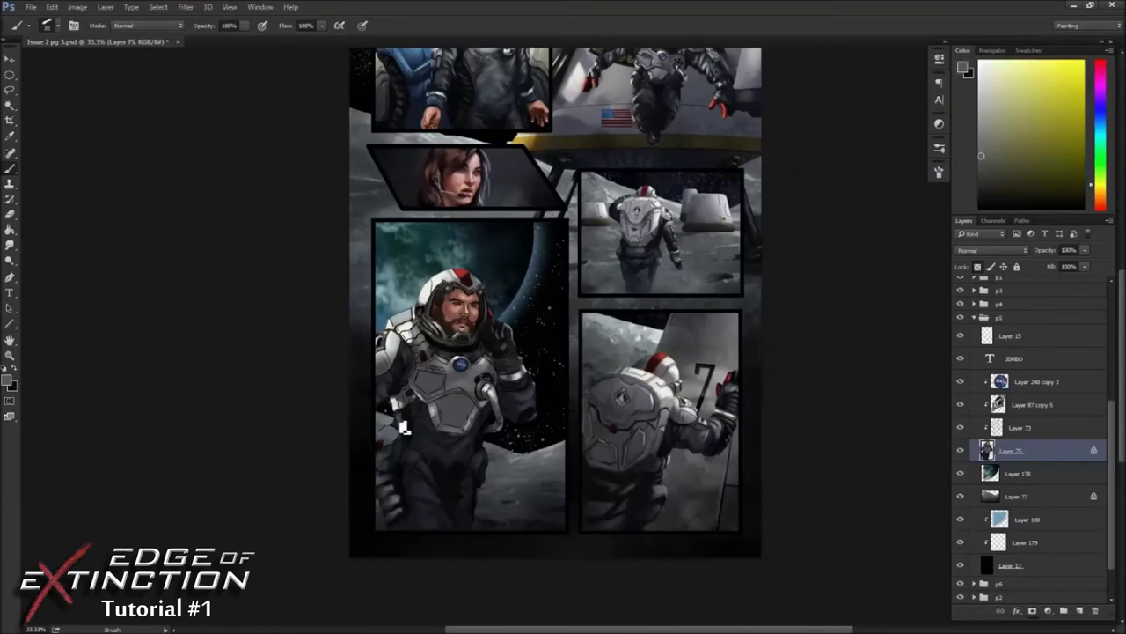
pyautogui.press('r')
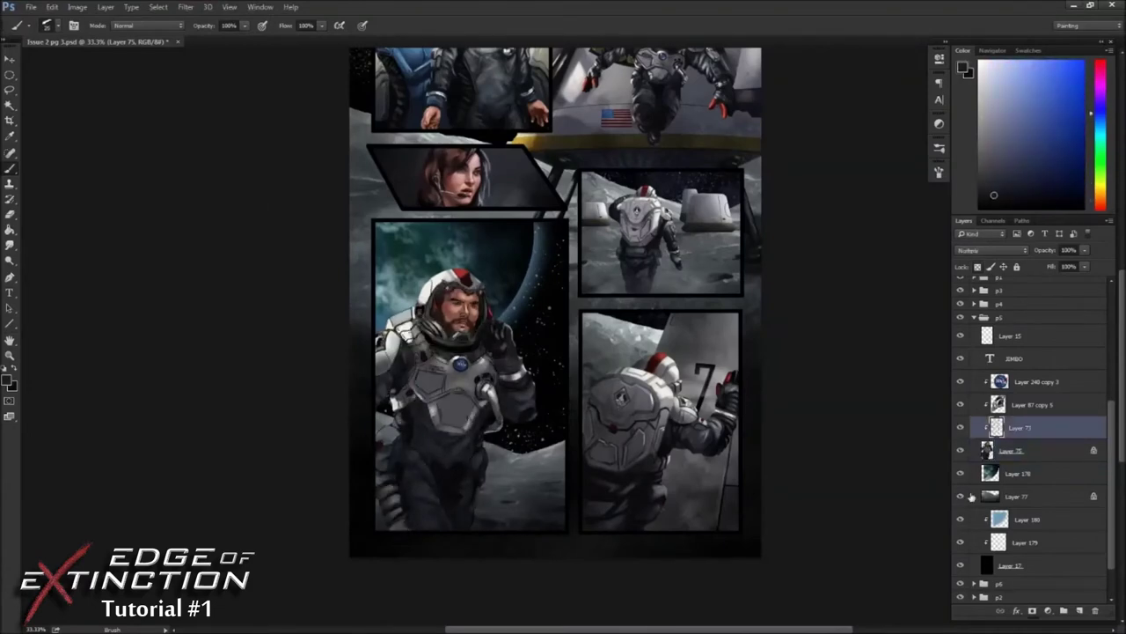
# - Merge the Layer 73 line art into Layer 75 and paint the astronaut's moustache and mouth
pyautogui.hotkey('ctrl', '+')
pyautogui.hotkey('ctrl', '+')
pyautogui.press('b')
pyautogui.keyDown('alt'); pyautogui.click(568, 200); pyautogui.keyUp('alt')
pyautogui.keyDown('alt'); pyautogui.click(563, 220); pyautogui.keyUp('alt')
pyautogui.keyDown('alt'); pyautogui.click(564, 220); pyautogui.keyUp('alt')
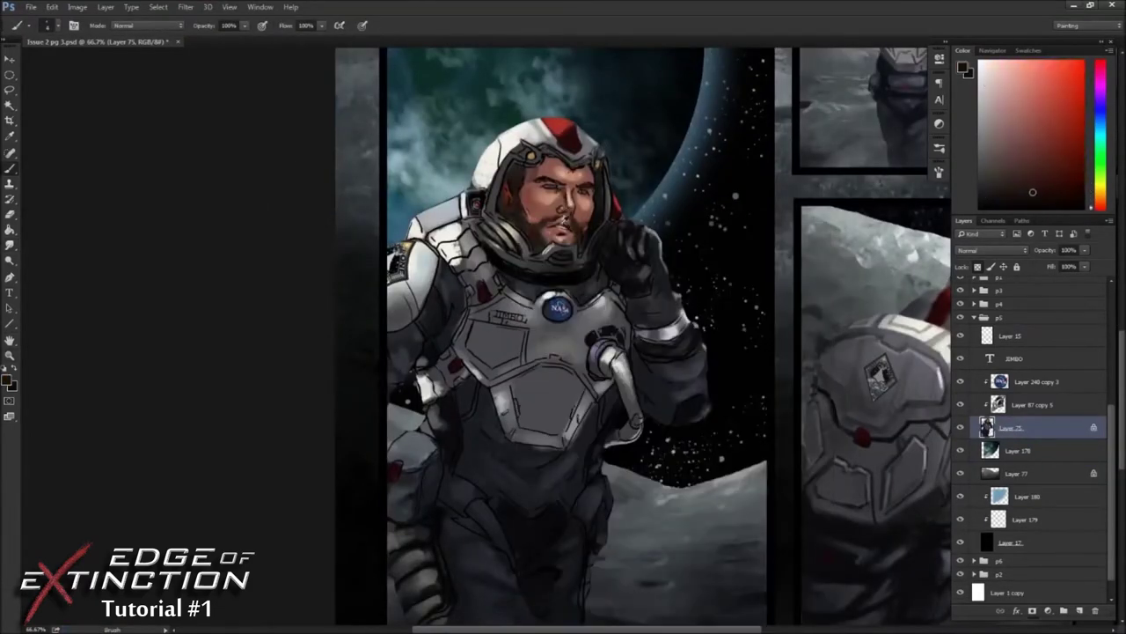
# - Refine the astronaut's eyes, lips and skin tones, and smudge the colours together
pyautogui.keyDown('alt'); pyautogui.click(551, 248); pyautogui.keyUp('alt')
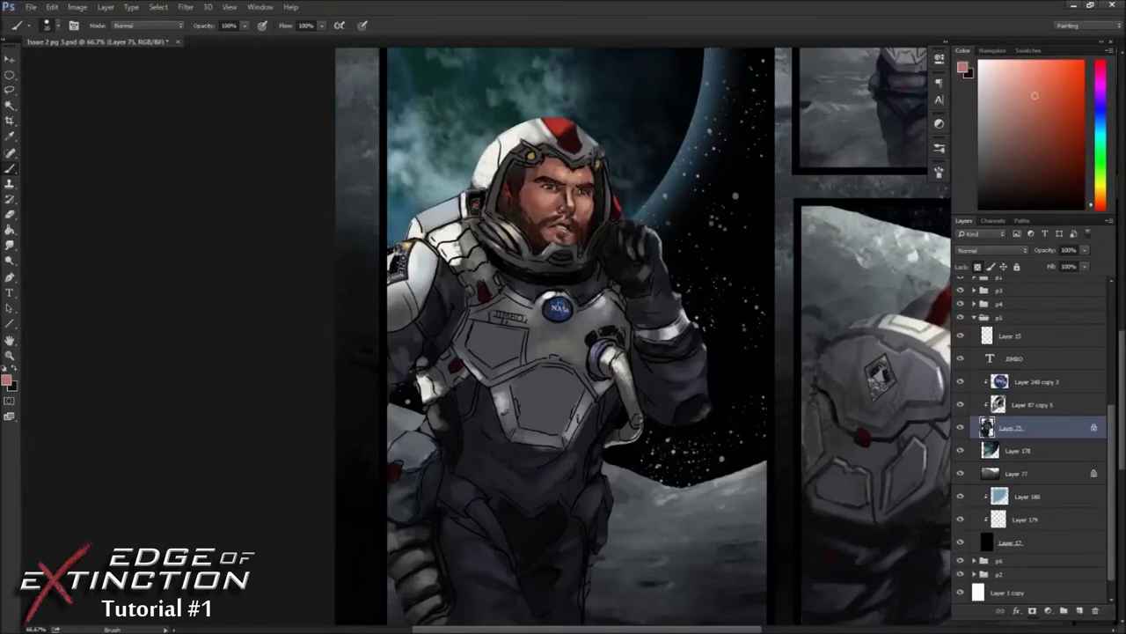
pyautogui.keyDown('alt'); pyautogui.click(557, 220); pyautogui.keyUp('alt')
pyautogui.press('r')
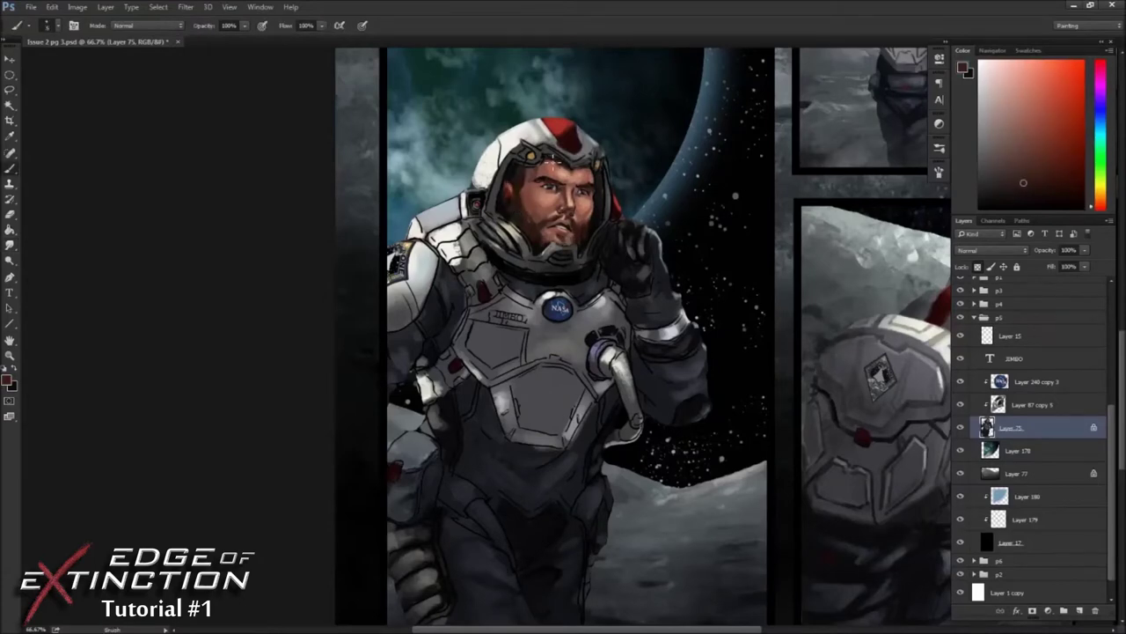
pyautogui.moveTo(521, 172); pyautogui.dragTo(543, 203)
pyautogui.keyDown('alt'); pyautogui.click(543, 203); pyautogui.keyUp('alt')
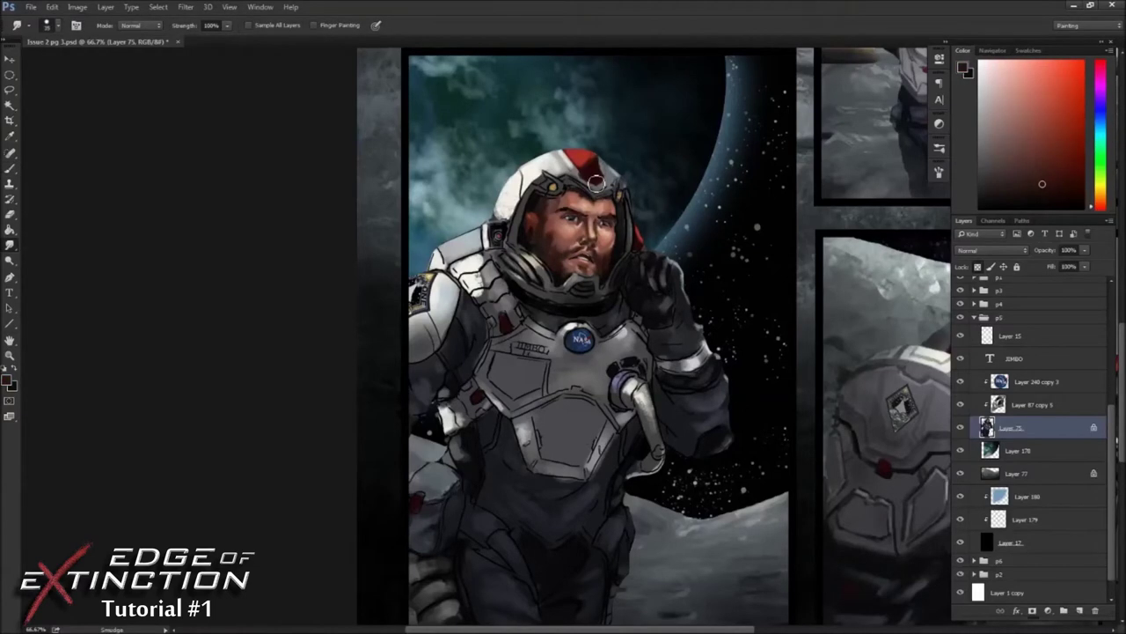
# - Paint over the line art around the helmet brow, hairline, cheek and beard with sampled tones
pyautogui.press('b')
pyautogui.keyDown('alt'); pyautogui.click(515, 216); pyautogui.keyUp('alt')
pyautogui.keyDown('alt'); pyautogui.click(555, 191); pyautogui.keyUp('alt')
pyautogui.keyDown('alt'); pyautogui.click(539, 178); pyautogui.keyUp('alt')
pyautogui.keyDown('alt'); pyautogui.click(569, 223); pyautogui.keyUp('alt')
pyautogui.keyDown('alt'); pyautogui.click(561, 252); pyautogui.keyUp('alt')
pyautogui.keyDown('alt'); pyautogui.click(601, 257); pyautogui.keyUp('alt')
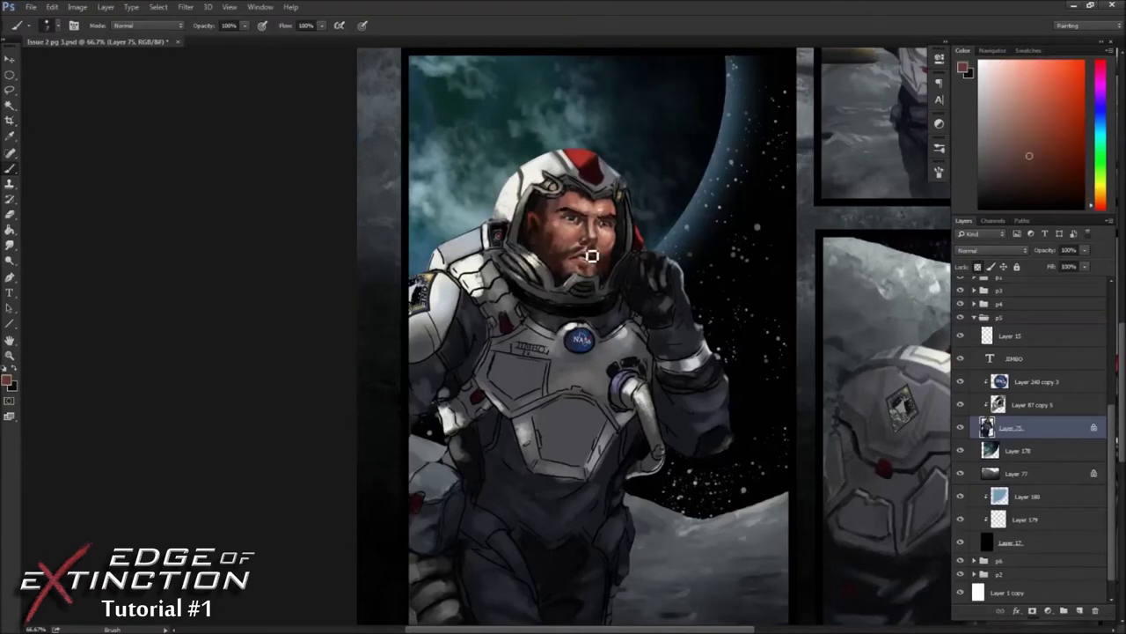
# - Render the helmet rim, collar, glove and shoulder armour with sampled highlights and shadows
pyautogui.keyDown('alt'); pyautogui.click(626, 230); pyautogui.keyUp('alt')
pyautogui.keyDown('alt'); pyautogui.click(570, 300); pyautogui.keyUp('alt')
pyautogui.keyDown('alt'); pyautogui.click(629, 313); pyautogui.keyUp('alt')
pyautogui.keyDown('alt'); pyautogui.click(629, 255); pyautogui.keyUp('alt')
pyautogui.keyDown('alt'); pyautogui.click(447, 285); pyautogui.keyUp('alt')
pyautogui.keyDown('alt'); pyautogui.click(442, 266); pyautogui.keyUp('alt')
pyautogui.keyDown('alt'); pyautogui.click(503, 223); pyautogui.keyUp('alt')
pyautogui.keyDown('alt'); pyautogui.click(513, 237); pyautogui.keyUp('alt')
pyautogui.hotkey('ctrl', '-')
pyautogui.keyDown('alt'); pyautogui.click(551, 179); pyautogui.keyUp('alt')
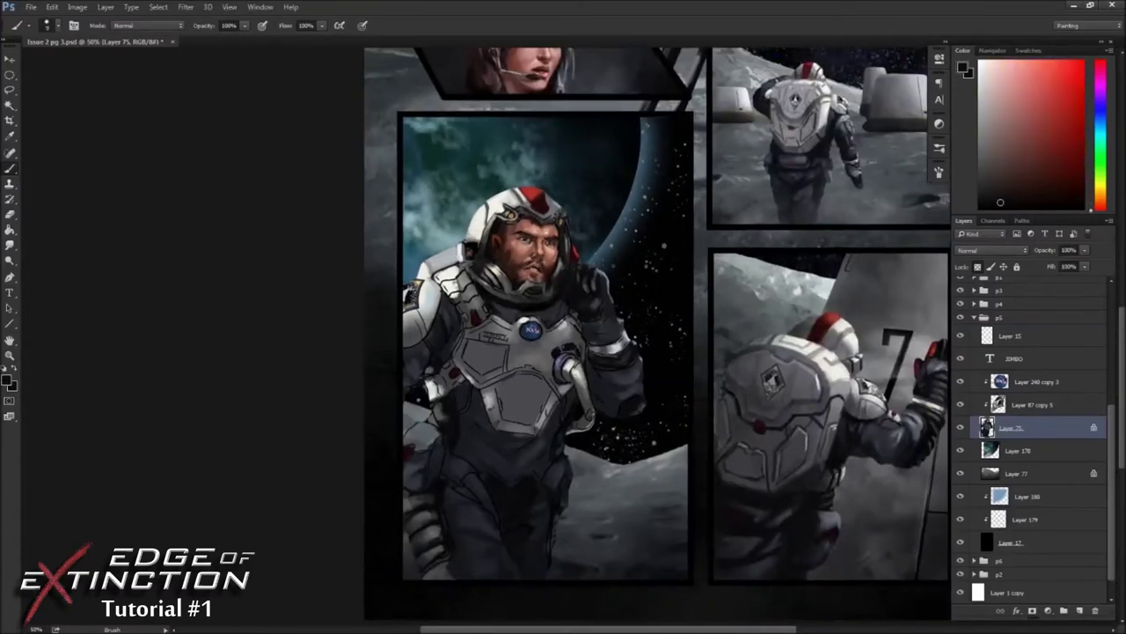
# - Add a clipped layer above the astronaut and paint soft reflections on the helmet's visor
pyautogui.hotkey('ctrl', 'shift', 'n')
pyautogui.press('e')
pyautogui.keyDown('alt'); pyautogui.click(561, 241); pyautogui.keyUp('alt')
pyautogui.keyDown('alt'); pyautogui.click(439, 102); pyautogui.keyUp('alt')
# - Reshape the astronaut on Layer 75 with the Liquify filter, enlarging its brush to 600
pyautogui.hotkey('alt', '[')
pyautogui.hotkey('ctrl', 'shift', 'x')
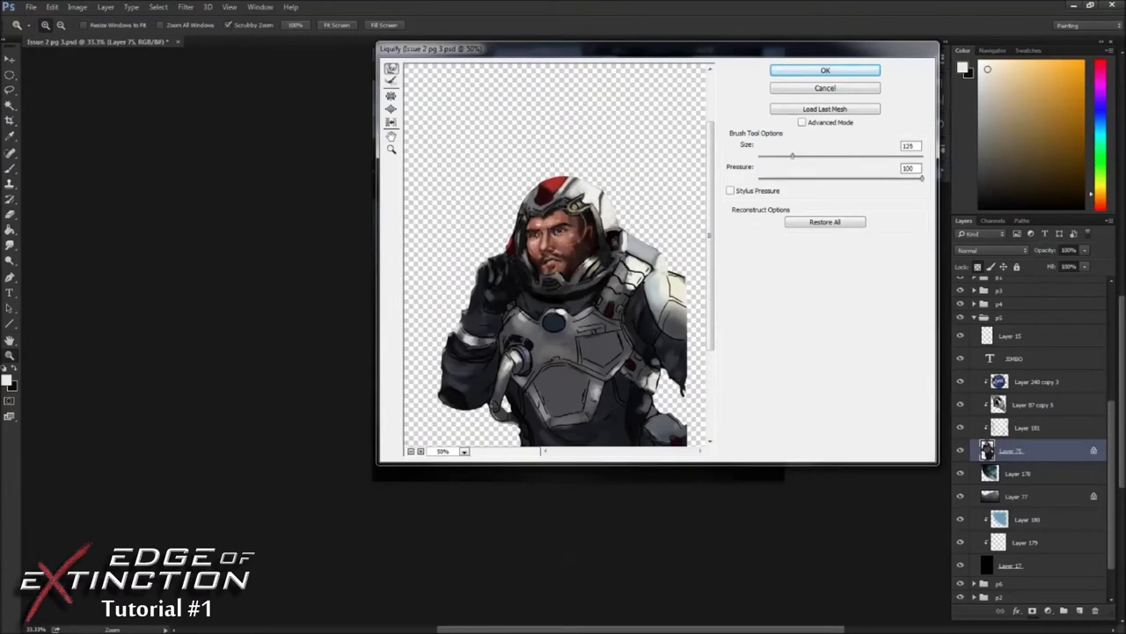
pyautogui.hotkey('ctrl', '-')
pyautogui.press(']')
pyautogui.press(']')
pyautogui.press(']')
pyautogui.press(']')
pyautogui.press(']')
pyautogui.press(']')
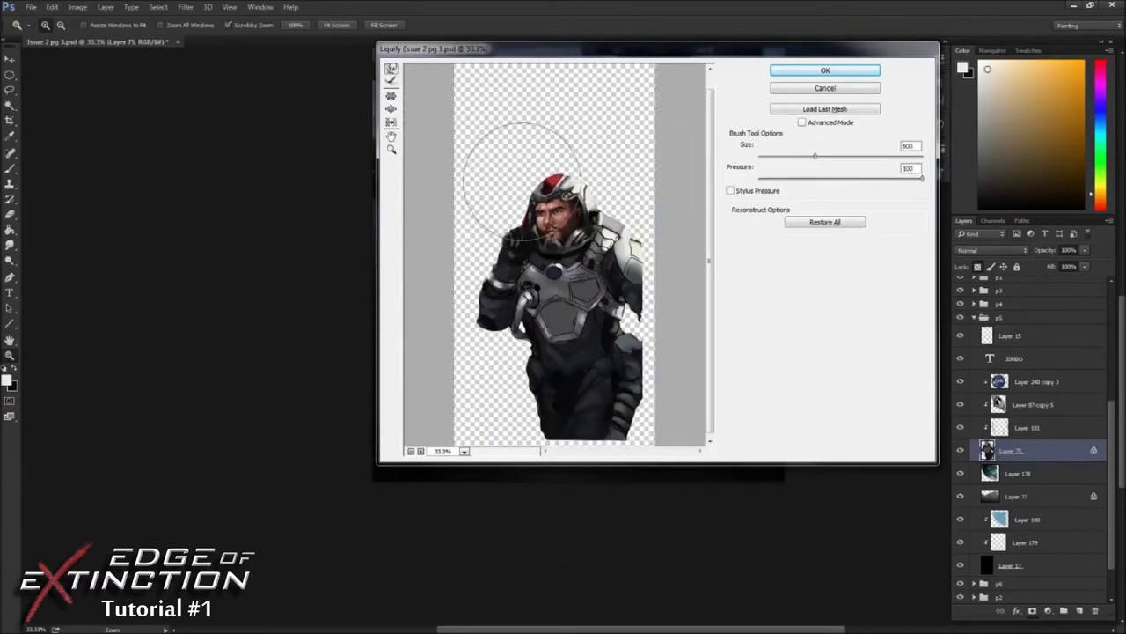
pyautogui.press('[')
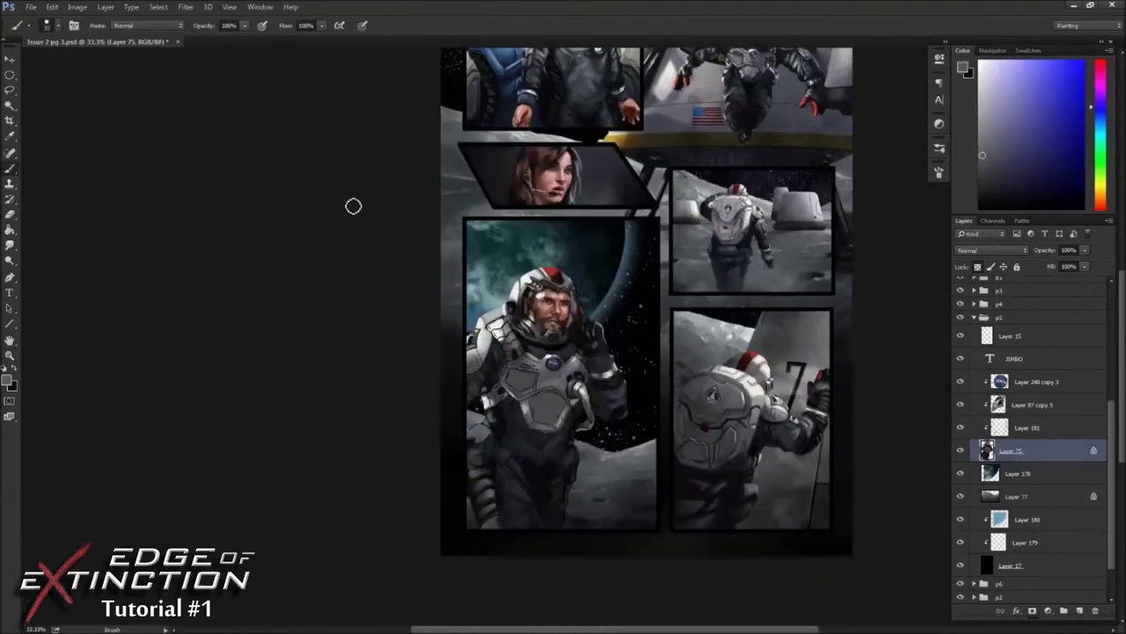
# - Shade the astronaut's chest plates, abdomen and trouser folds with sampled tones, smudging the strokes to blend them
pyautogui.rightClick(531, 220)
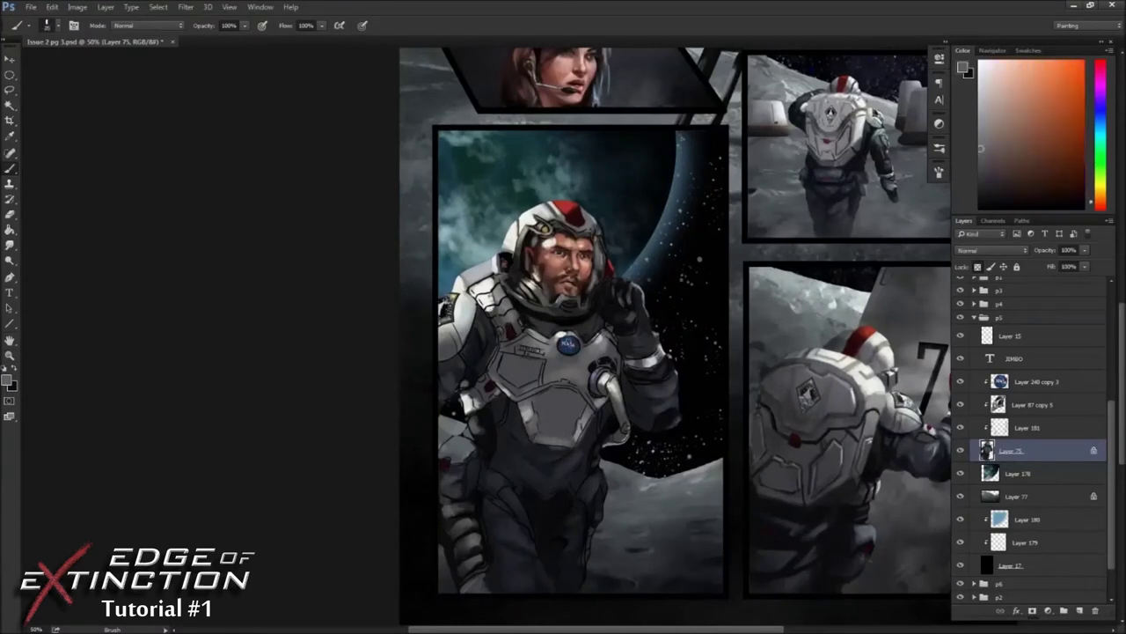
pyautogui.keyDown('alt'); pyautogui.click(562, 425); pyautogui.keyUp('alt')
pyautogui.rightClick(542, 335)
pyautogui.doubleClick(543, 336)
pyautogui.keyDown('alt'); pyautogui.click(489, 439); pyautogui.keyUp('alt')
pyautogui.press('r')
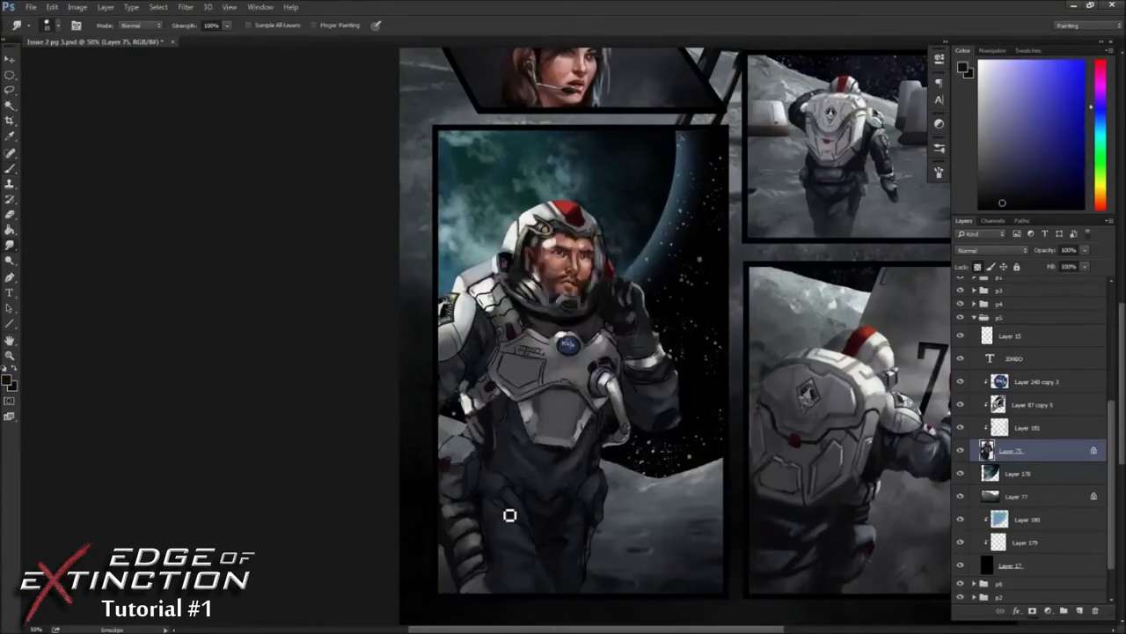
pyautogui.press('b')
pyautogui.hotkey('ctrl', '-')
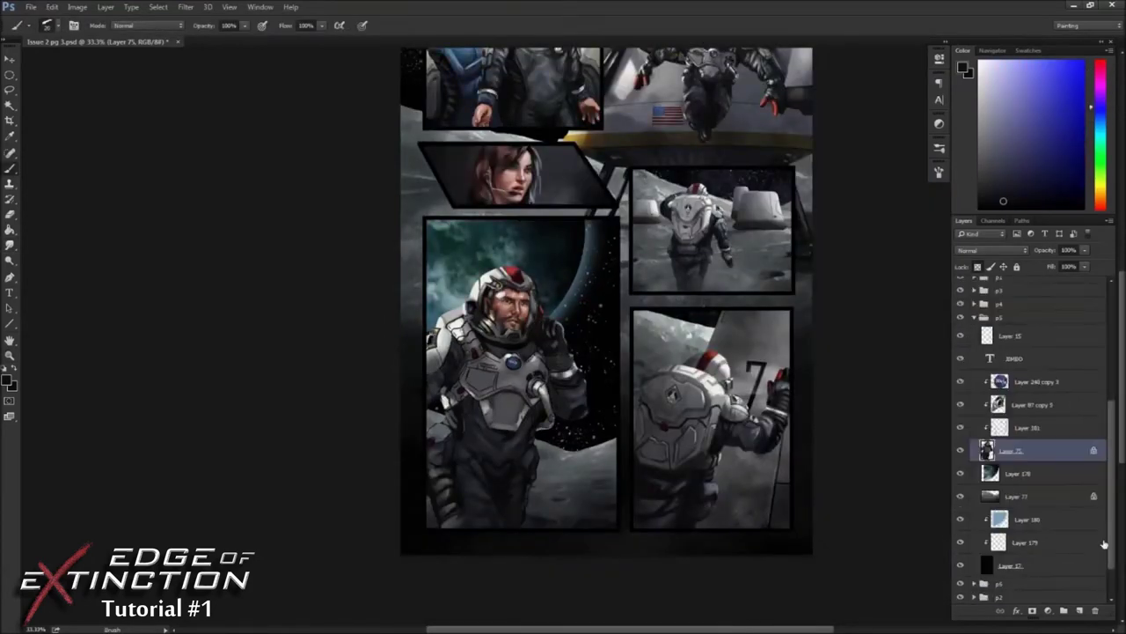
# - Paint over the outlines of the lower chest plate and the leg armour with sampled greys
pyautogui.keyDown('alt'); pyautogui.click(435, 479); pyautogui.keyUp('alt')
pyautogui.hotkey('ctrl', '+')
pyautogui.hotkey('ctrl', '+')
pyautogui.rightClick(503, 227)
pyautogui.press('Escape')
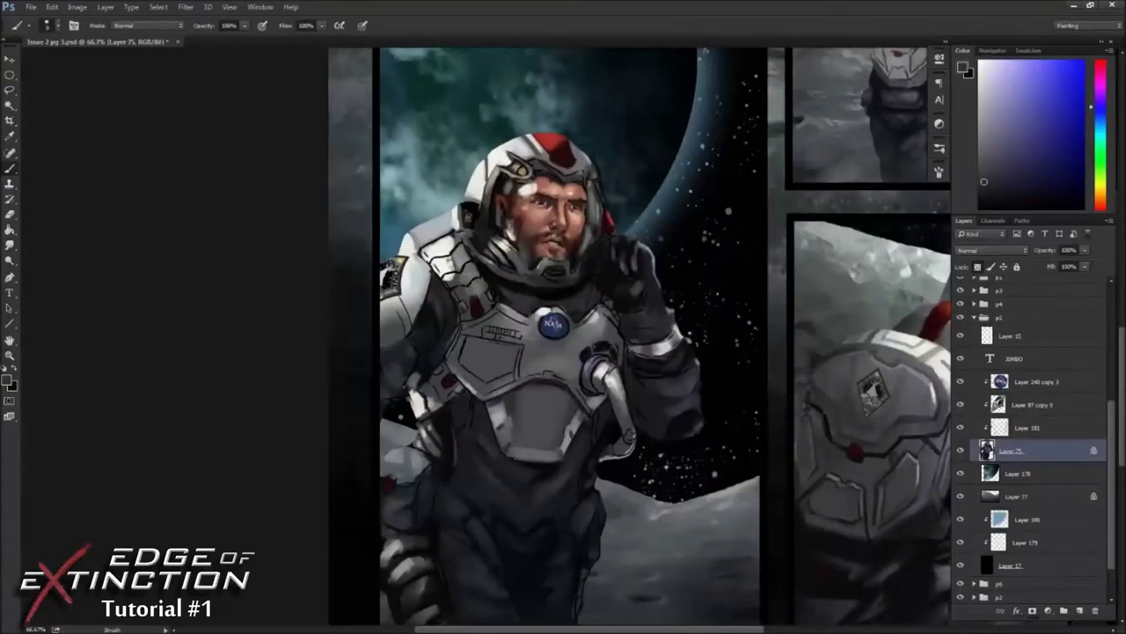
# - Sample greys from the helmet and clean up its outer edge with the Brush and Eraser in a mirrored view
pyautogui.hotkey('ctrl', '-')
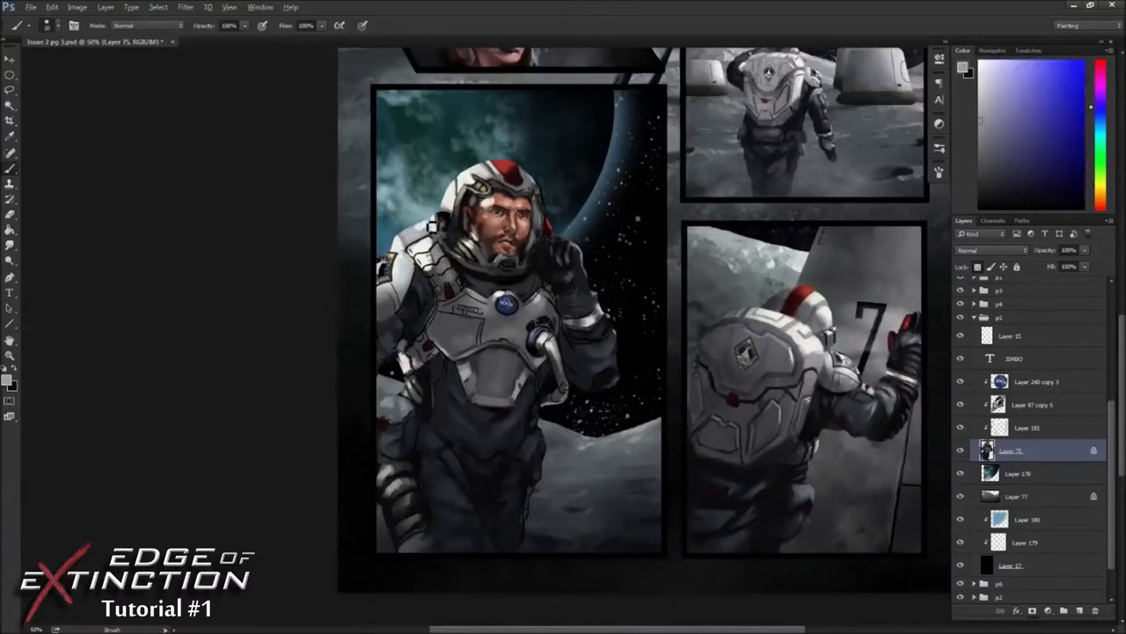
pyautogui.keyDown('alt'); pyautogui.click(468, 177); pyautogui.keyUp('alt')
pyautogui.hotkey('ctrl', '+')
pyautogui.hotkey('ctrl', '+')
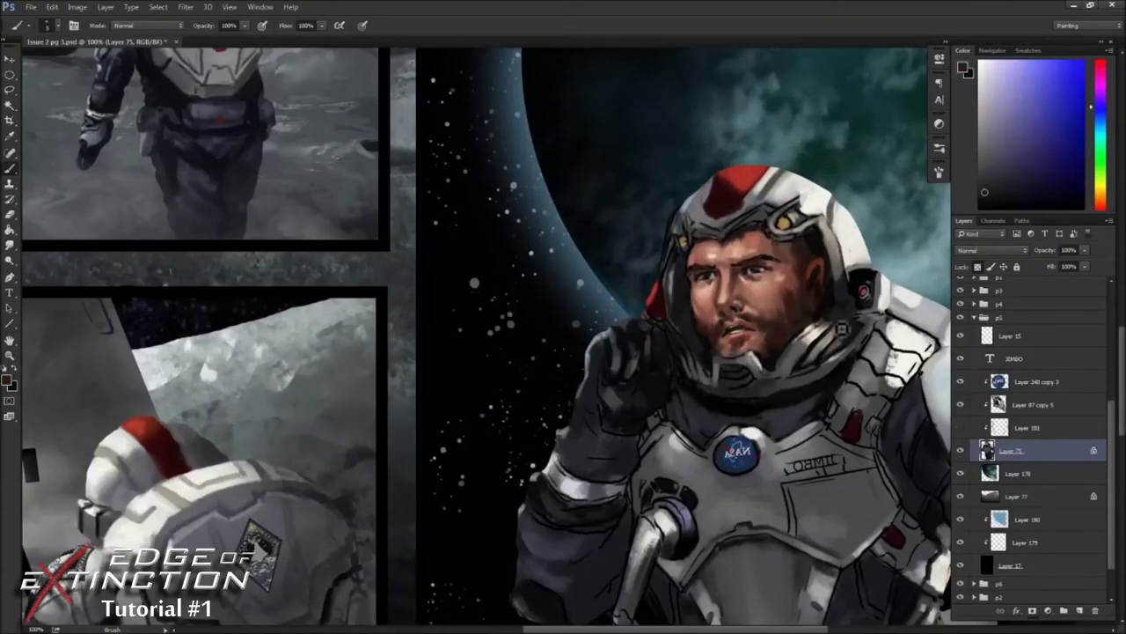
pyautogui.press('e')
pyautogui.rightClick(729, 235)
pyautogui.press('Escape')
pyautogui.press('b')
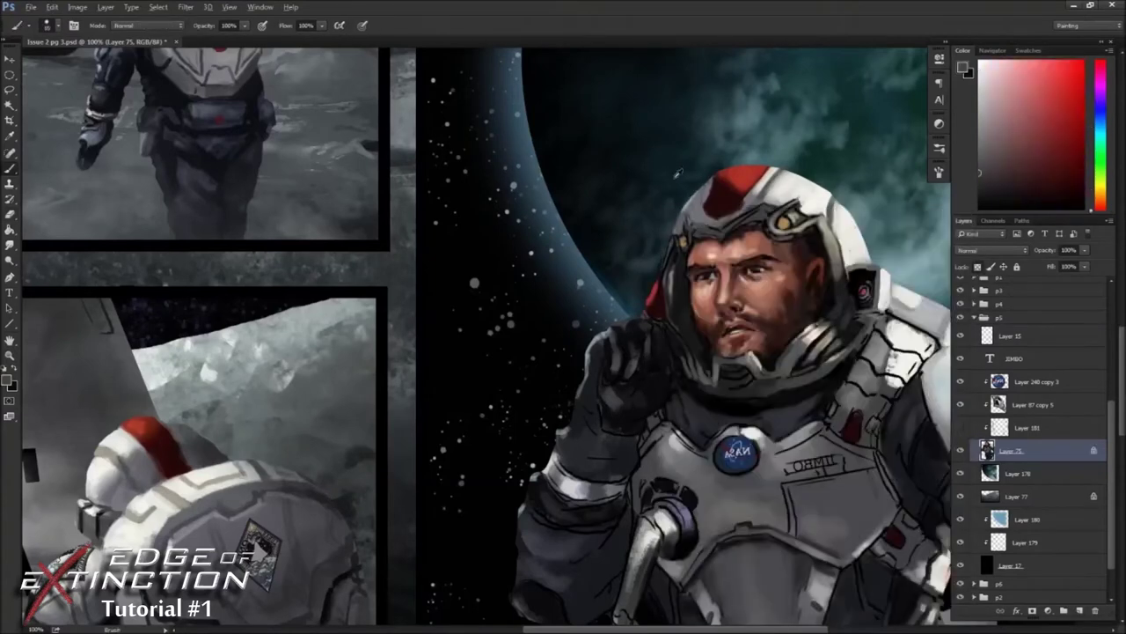
# - Paint black vent marks on the white side of the astronaut's helmet
pyautogui.press('d')
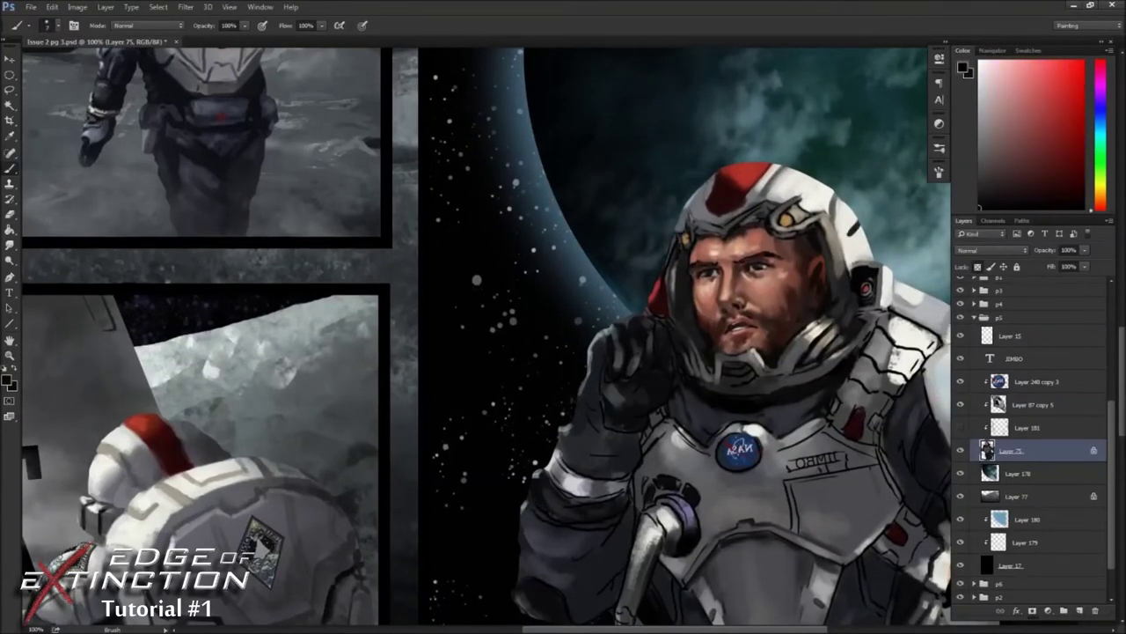
pyautogui.hotkey('ctrl', '-')
pyautogui.hotkey('ctrl', '-')
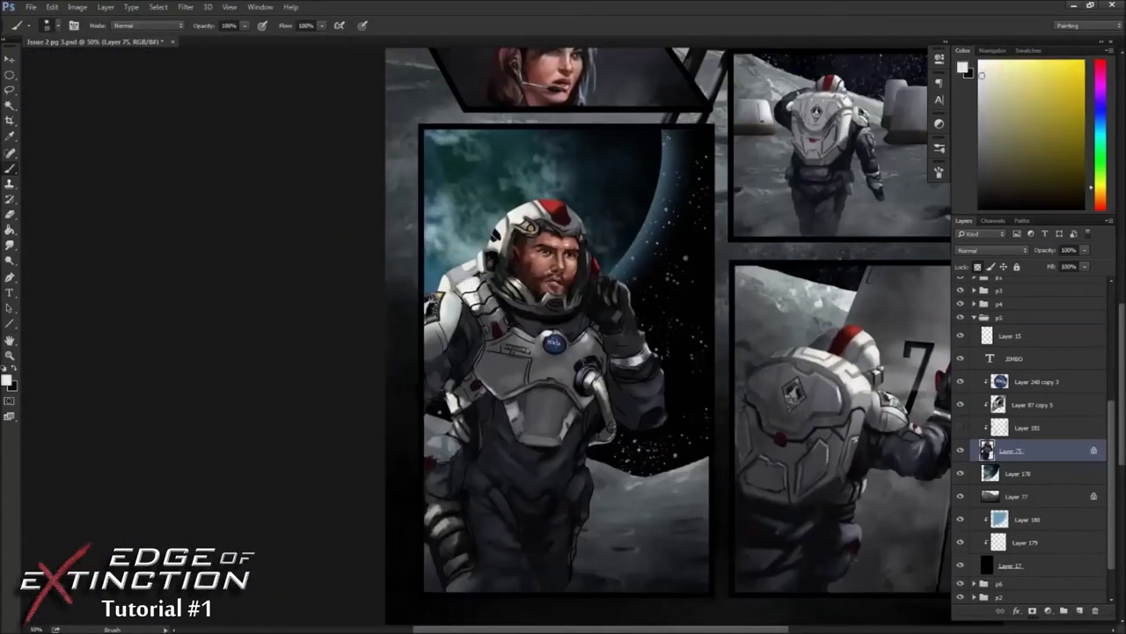
pyautogui.press('x')
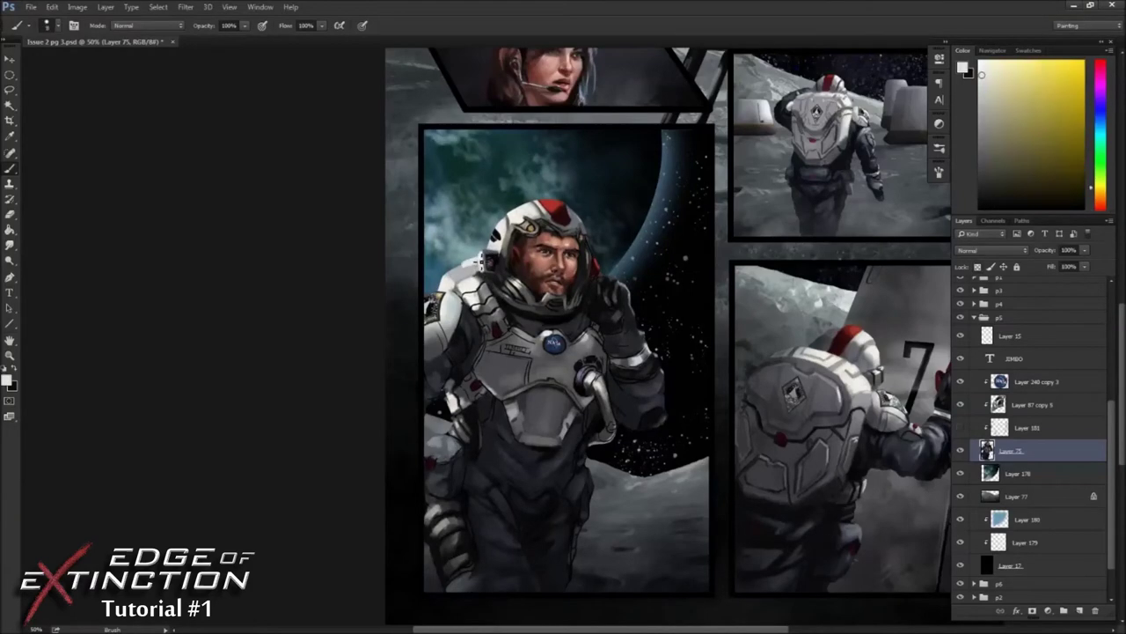
# - Paint grey reflections on the helmet rim around the face with sampled tones and smudge them to blend
pyautogui.hotkey('ctrl', '+')
pyautogui.hotkey('ctrl', '+')
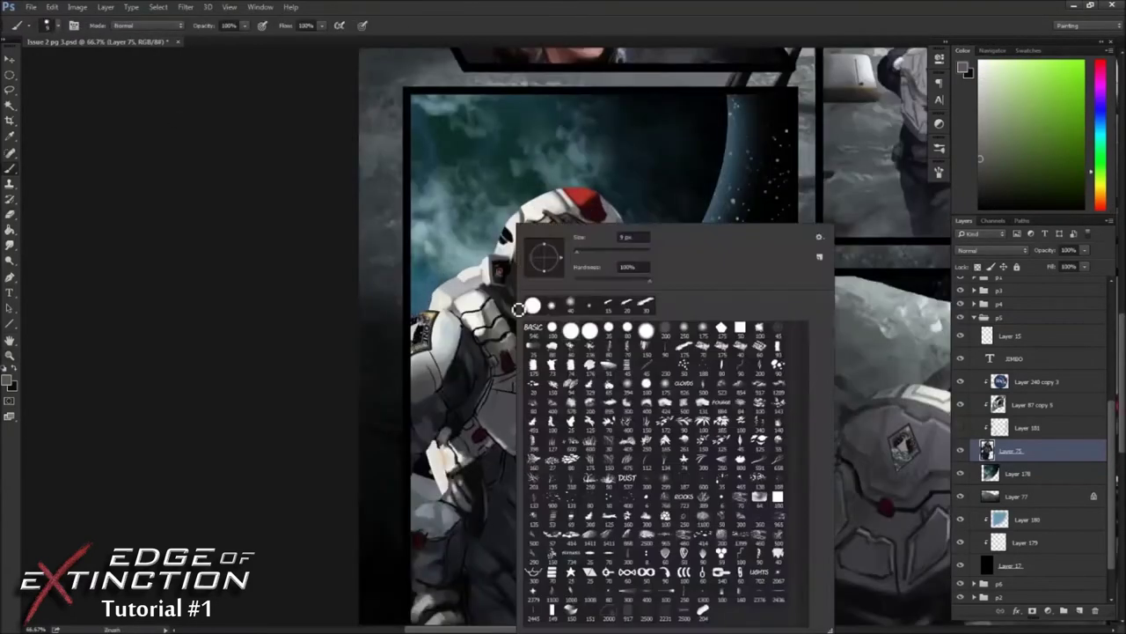
pyautogui.keyDown('alt'); pyautogui.click(769, 275); pyautogui.keyUp('alt')
pyautogui.keyDown('alt'); pyautogui.click(724, 191); pyautogui.keyUp('alt')
pyautogui.press('r')
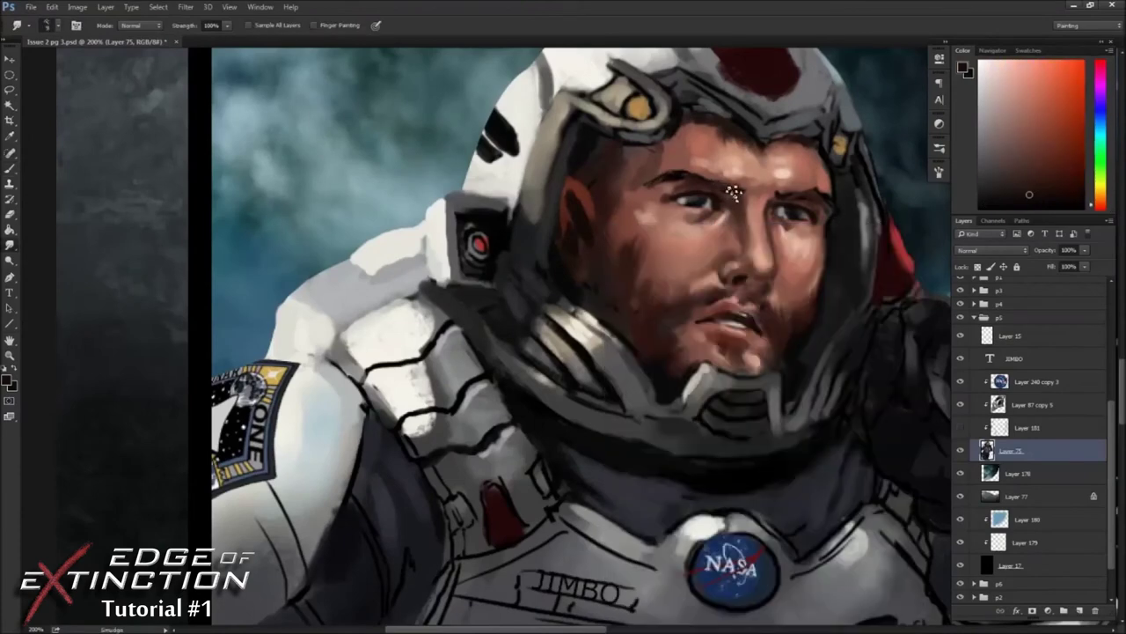
pyautogui.moveTo(836, 176); pyautogui.dragTo(862, 267)
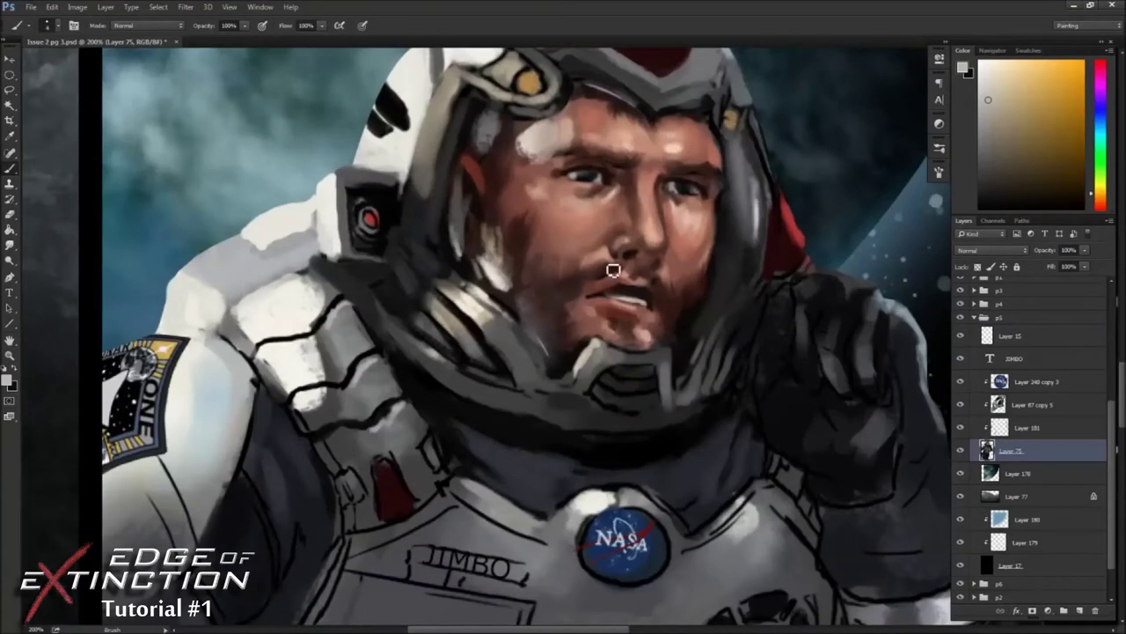
# - Refine the astronaut's moustache, mouth and eyes with sampled skin and grey tones
pyautogui.moveTo(611, 269); pyautogui.dragTo(666, 307)
pyautogui.keyDown('alt'); pyautogui.click(640, 296); pyautogui.keyUp('alt')
pyautogui.keyDown('alt'); pyautogui.click(593, 217); pyautogui.keyUp('alt')
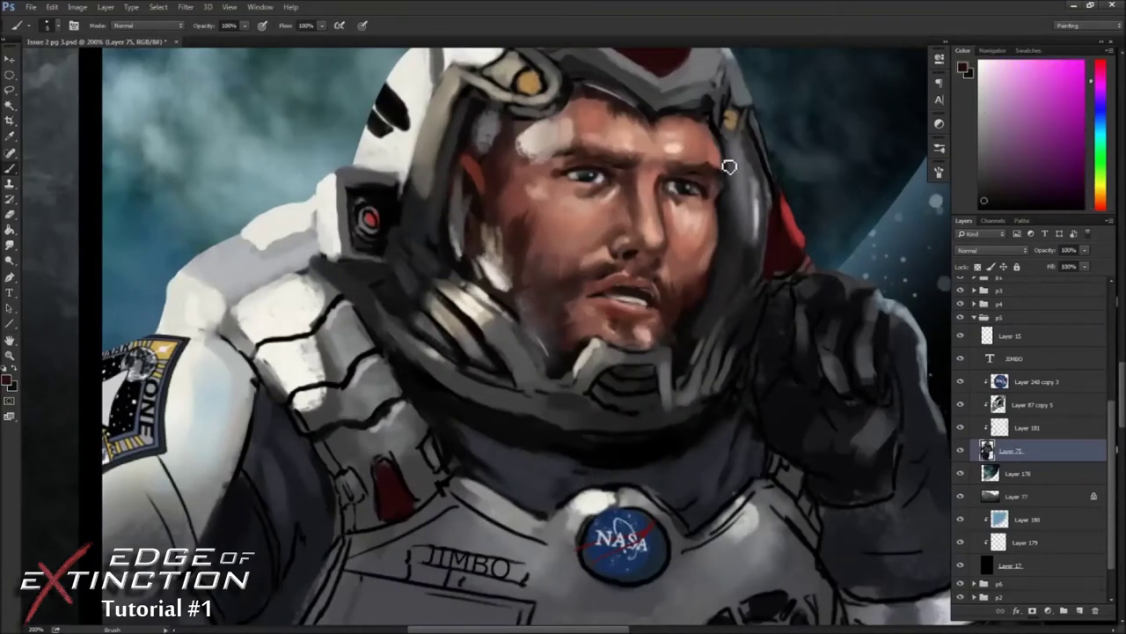
pyautogui.press('z')
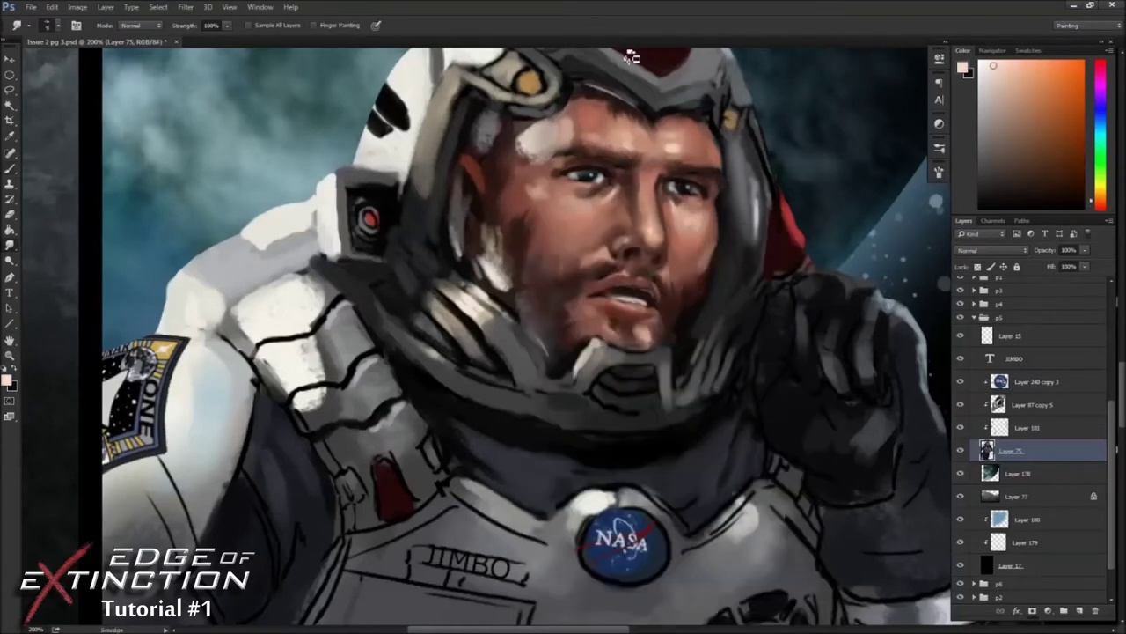
# - Reshape the astronaut with the Liquify filter and retouch the helmet's collar and chin guard with sampled greys
pyautogui.hotkey('ctrl', '-')
pyautogui.hotkey('ctrl', '-')
pyautogui.hotkey('shift', 'ctrl', 'x')
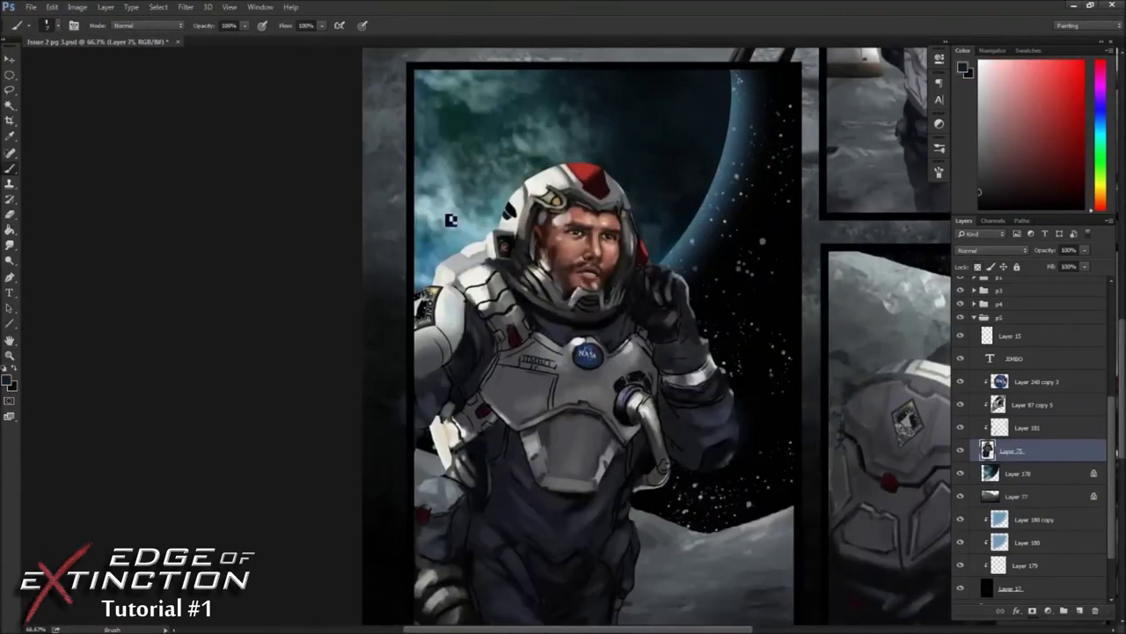
pyautogui.keyDown('alt'); pyautogui.click(598, 308); pyautogui.keyUp('alt')
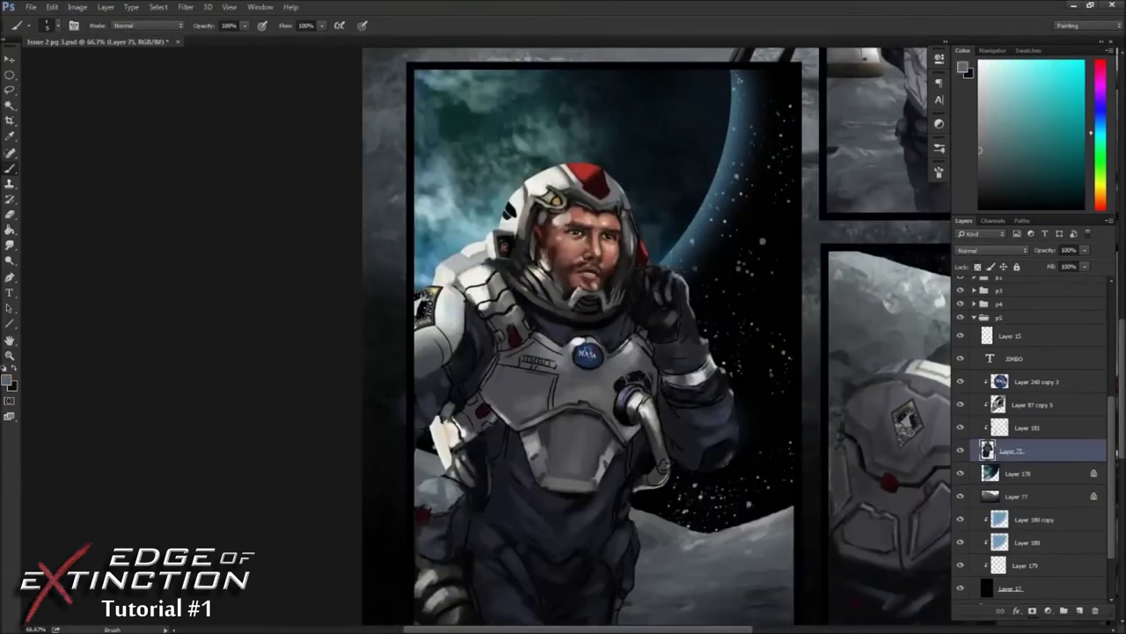
pyautogui.moveTo(598, 308); pyautogui.dragTo(572, 304)
pyautogui.keyDown('alt'); pyautogui.click(628, 249); pyautogui.keyUp('alt')
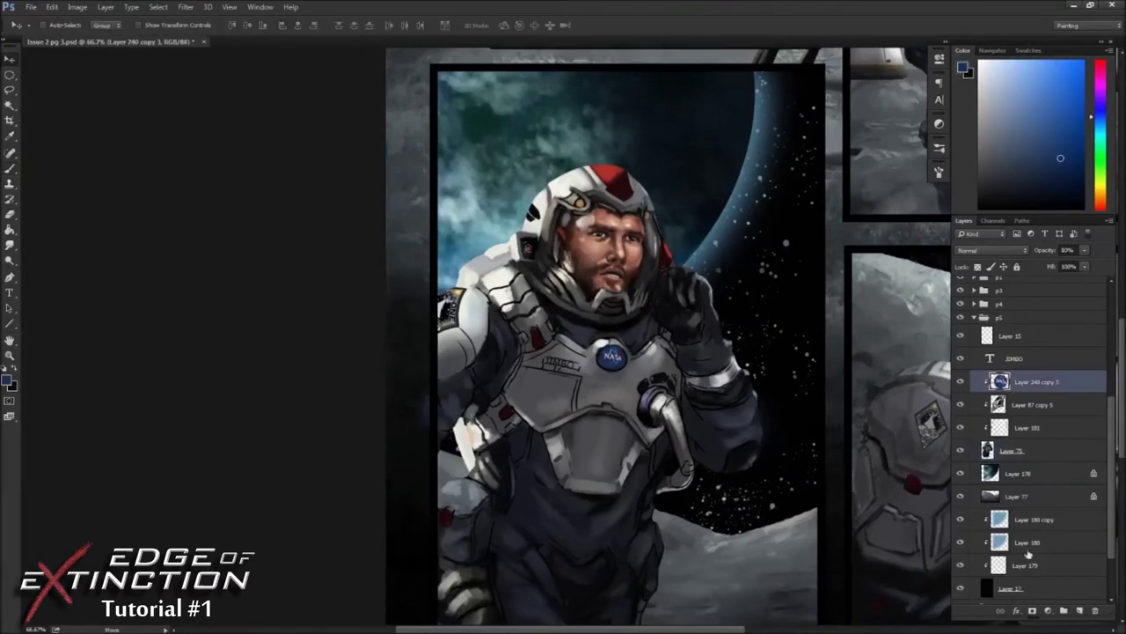
# - Merge the NASA badge and shoulder patch layers into Layer 75 and paint the helmet, shoulder and waist armour with sampled tones
pyautogui.click(146, 25)
pyautogui.click(141, 176)
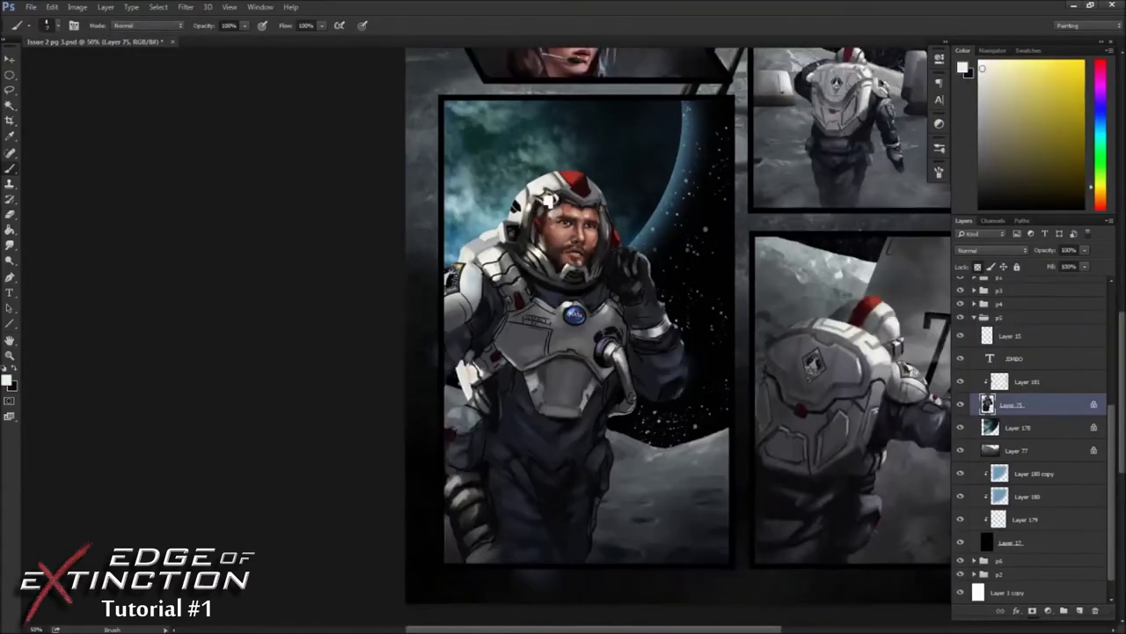
pyautogui.keyDown('alt'); pyautogui.click(551, 198); pyautogui.keyUp('alt')
pyautogui.keyDown('alt'); pyautogui.click(490, 299); pyautogui.keyUp('alt')
pyautogui.keyDown('alt'); pyautogui.click(522, 393); pyautogui.keyUp('alt')
pyautogui.keyDown('alt'); pyautogui.click(497, 419); pyautogui.keyUp('alt')
pyautogui.keyDown('alt'); pyautogui.click(531, 351); pyautogui.keyUp('alt')
pyautogui.keyDown('alt'); pyautogui.click(552, 359); pyautogui.keyUp('alt')
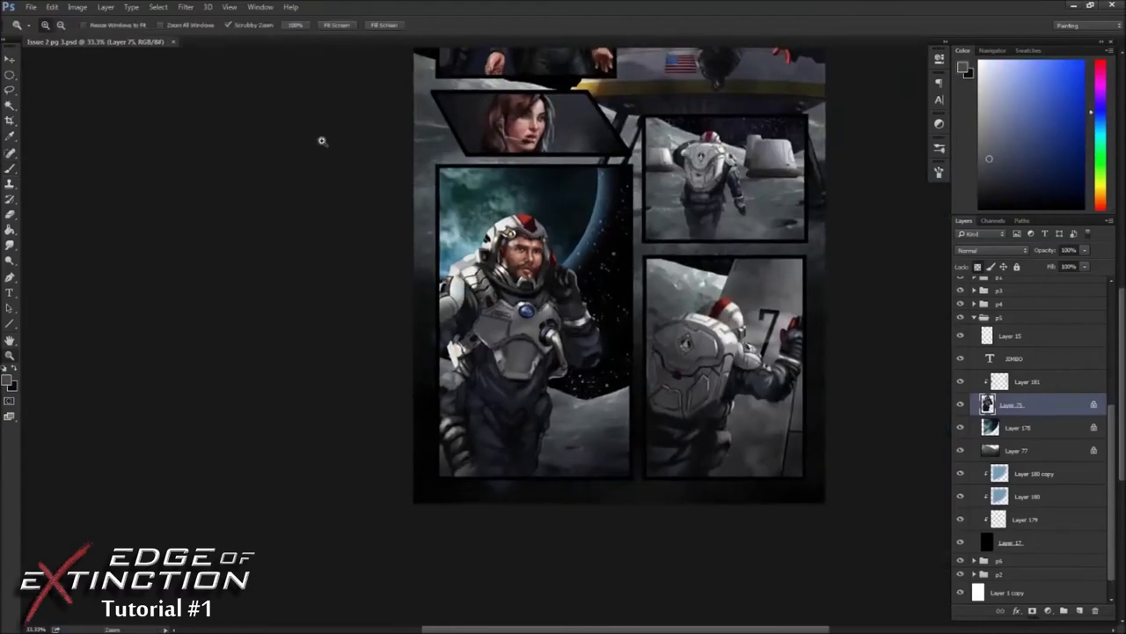
# - Mirror the view and refine the helmet's face opening and outline with sampled dark tones and the Eraser
pyautogui.rightClick(669, 289)
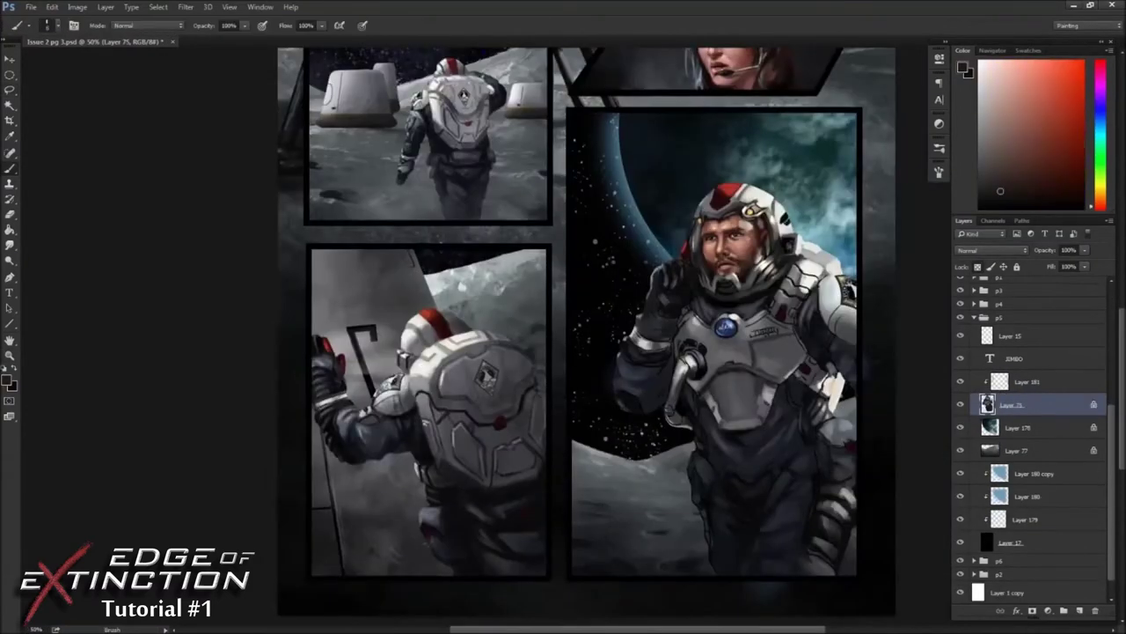
pyautogui.keyDown('alt'); pyautogui.click(726, 282); pyautogui.keyUp('alt')
pyautogui.press('e')
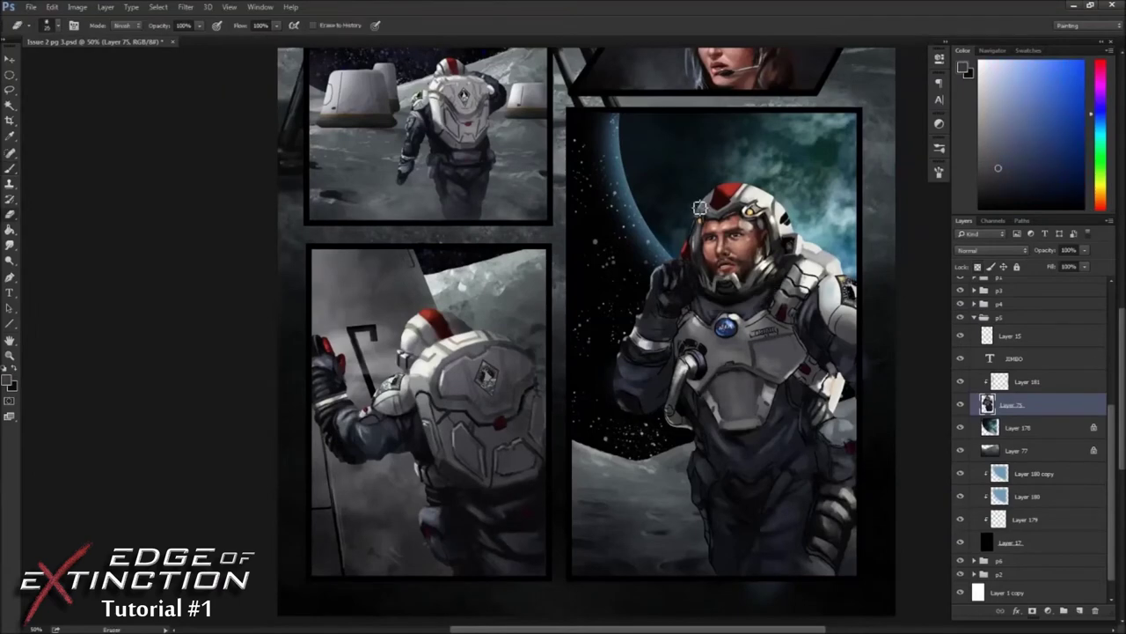
pyautogui.press('h')
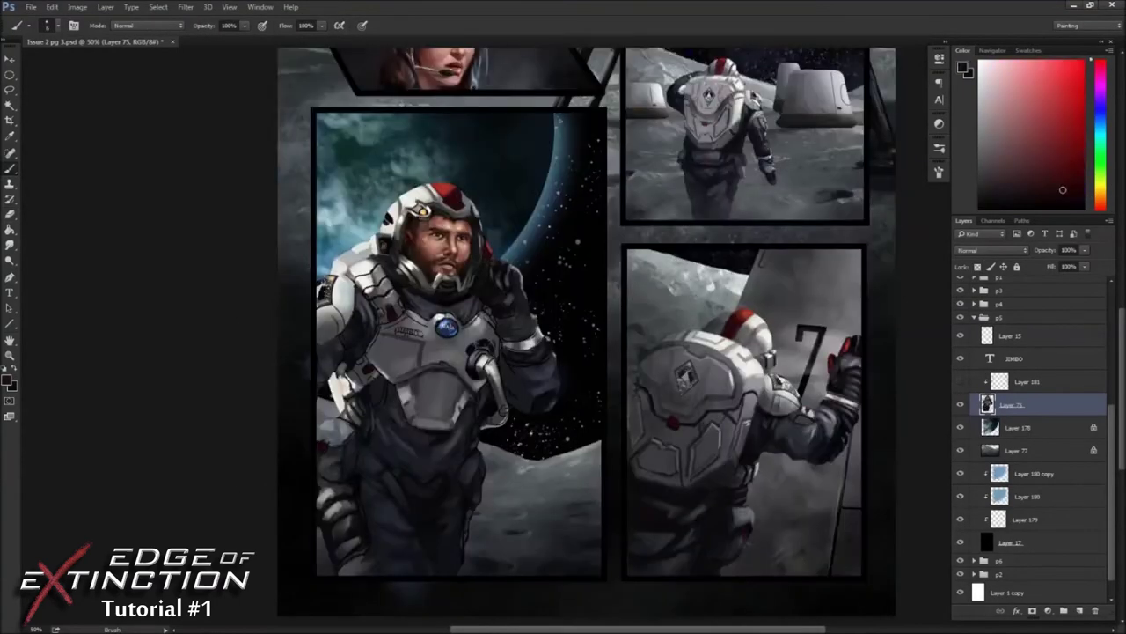
pyautogui.press('b')
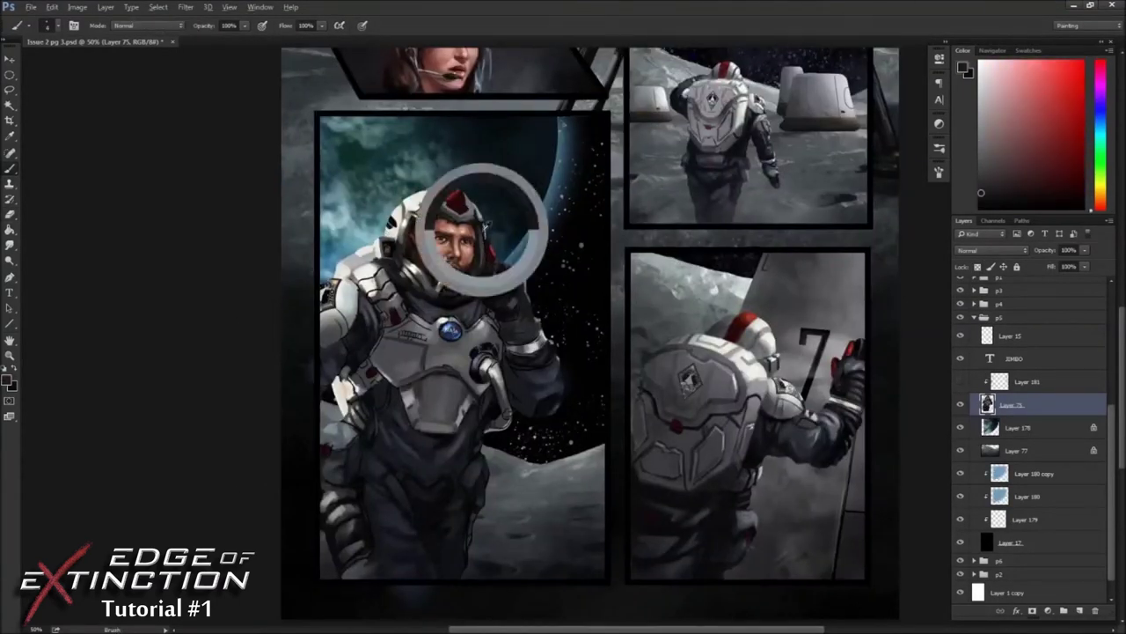
# - Merge the visor reflections on Layer 181 into Layer 75 and reshape the astronaut with the Liquify filter
pyautogui.rightClick(477, 216)
pyautogui.press('Escape')
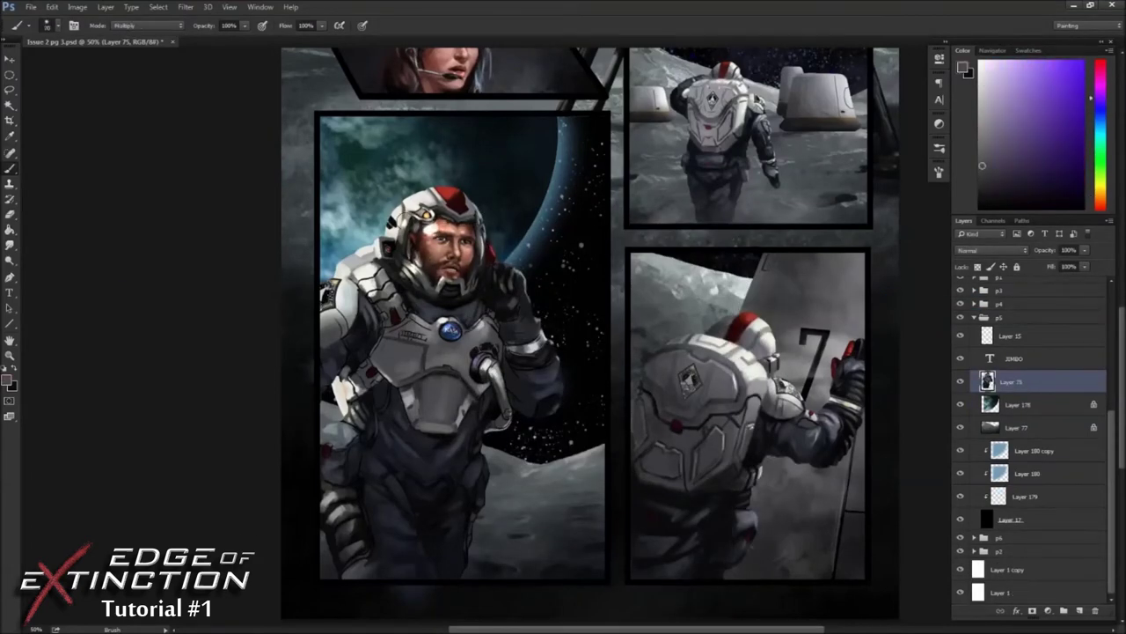
pyautogui.hotkey('ctrl', 'shift', 'x')
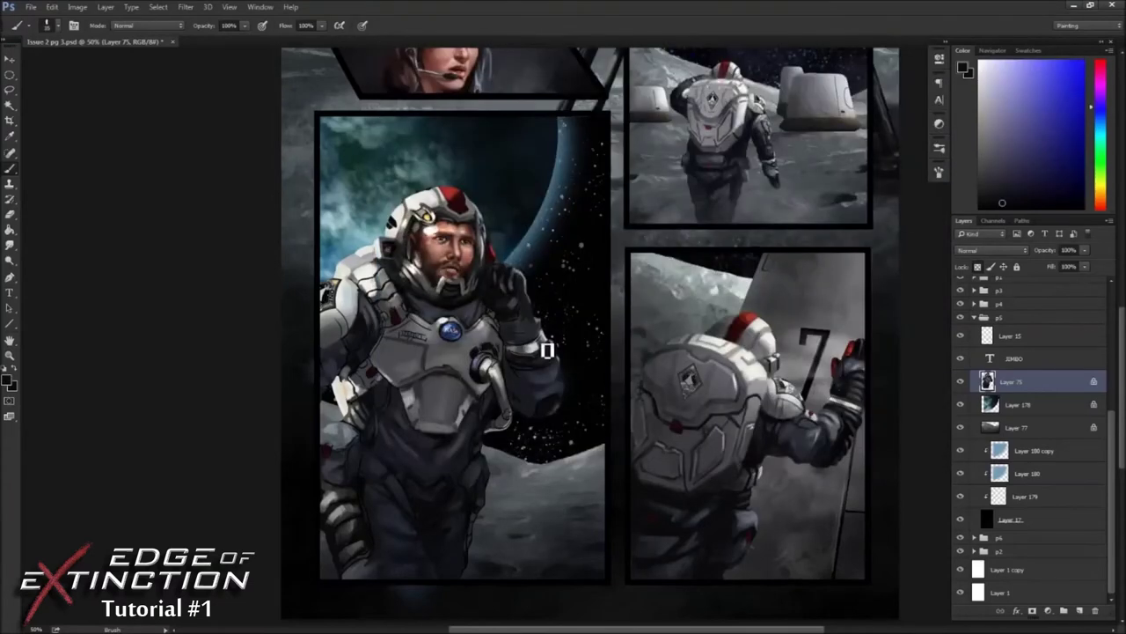
# - Add dark red accents beside the raised hand and on the shoulder strap, and deepen the suit's shadows with sampled tones
pyautogui.keyDown('alt'); pyautogui.click(346, 511); pyautogui.keyUp('alt')
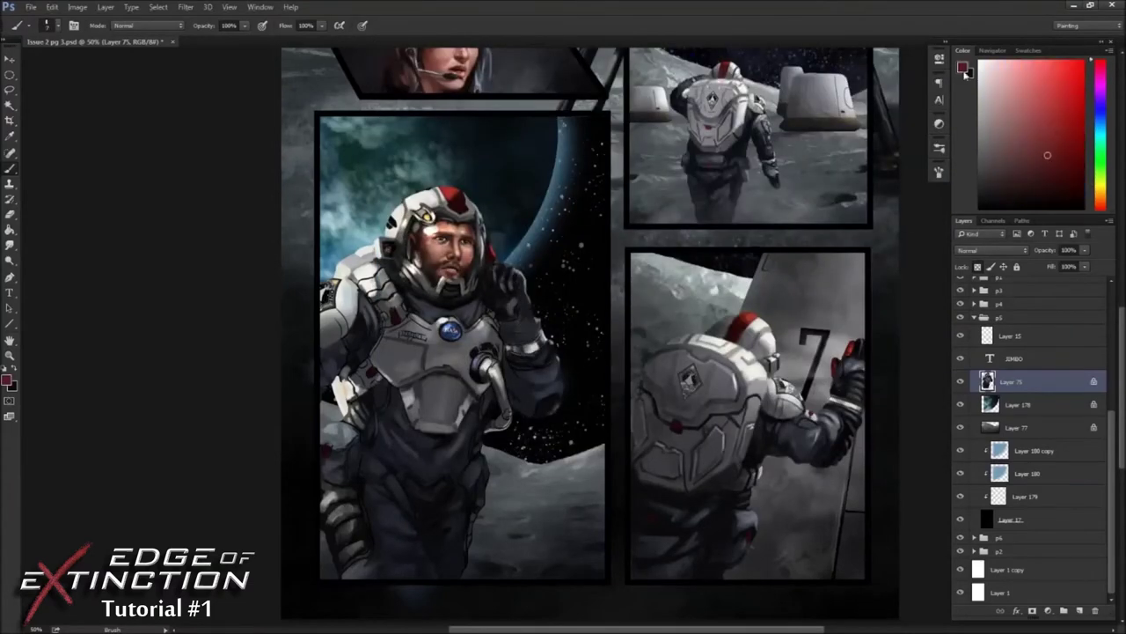
pyautogui.keyDown('alt'); pyautogui.click(515, 270); pyautogui.keyUp('alt')
pyautogui.keyDown('alt'); pyautogui.click(385, 302); pyautogui.keyUp('alt')
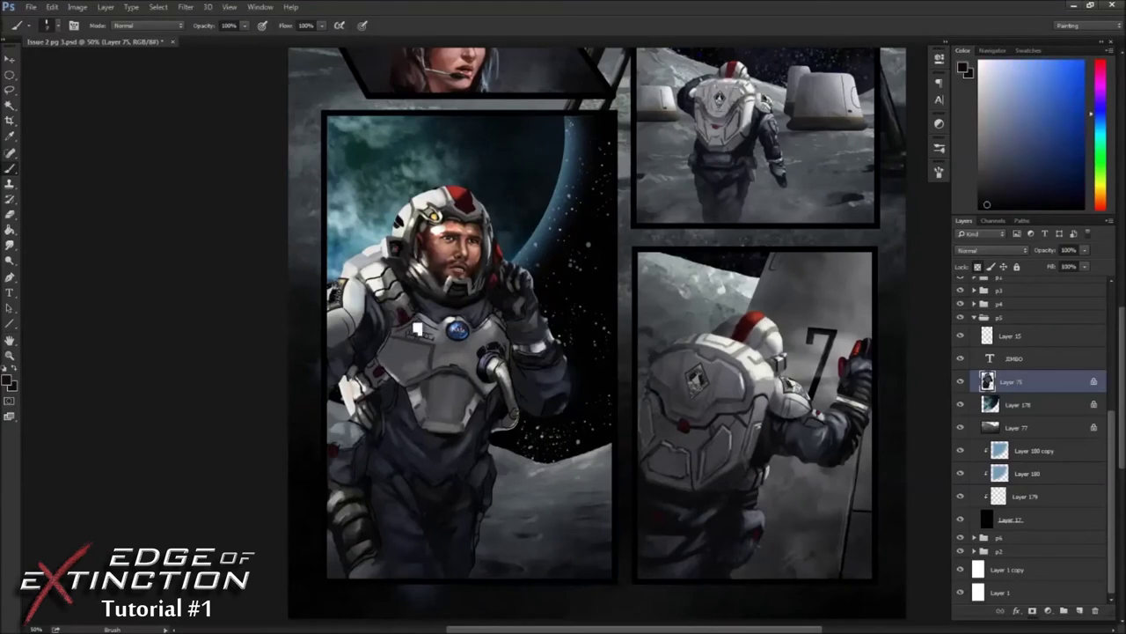
pyautogui.keyDown('alt'); pyautogui.click(325, 340); pyautogui.keyUp('alt')
pyautogui.keyDown('alt'); pyautogui.click(445, 231); pyautogui.keyUp('alt')
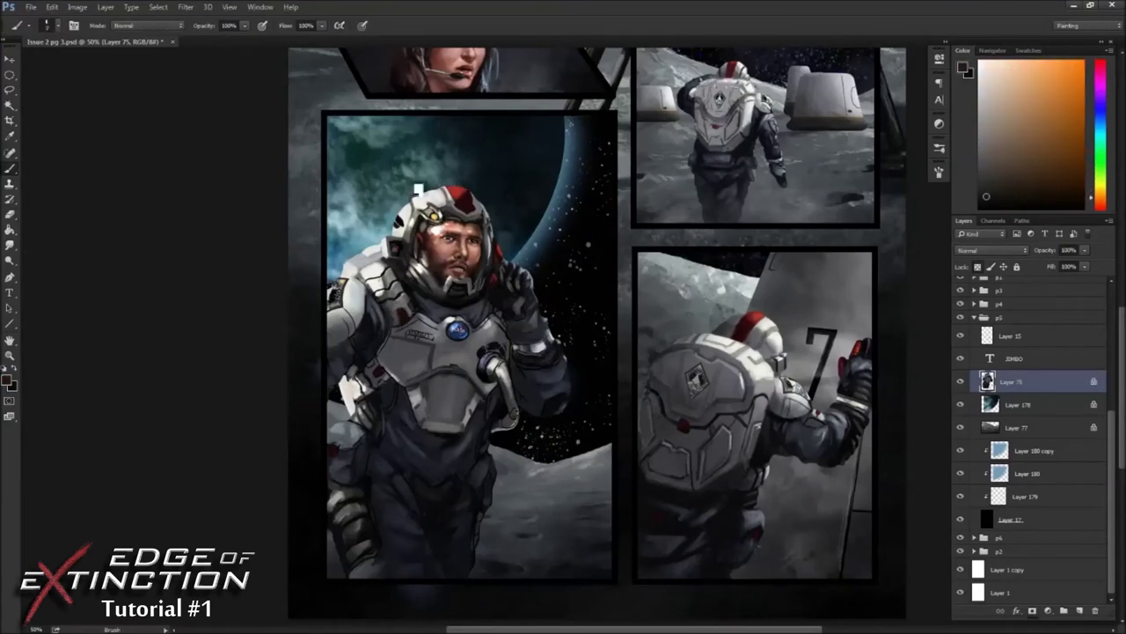
pyautogui.keyDown('alt'); pyautogui.click(409, 102); pyautogui.keyUp('alt')
pyautogui.keyDown('alt'); pyautogui.click(500, 332); pyautogui.keyUp('alt')
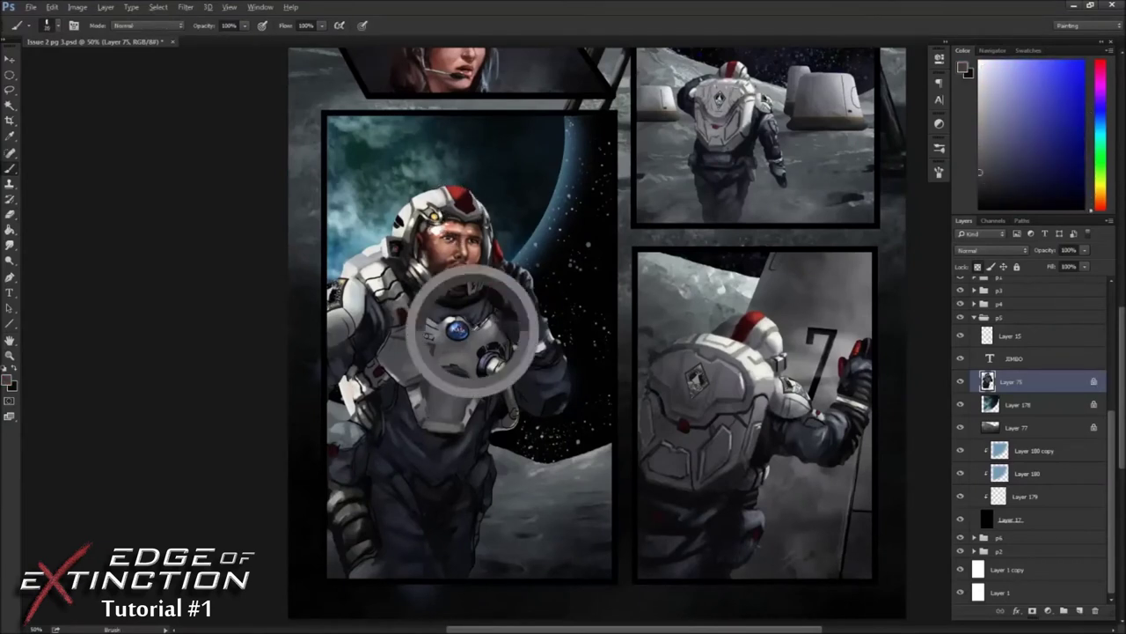
# - Shade the raised arm and the opposite shoulder of the suit with sampled tones
pyautogui.scroll(-1, 365, 220)
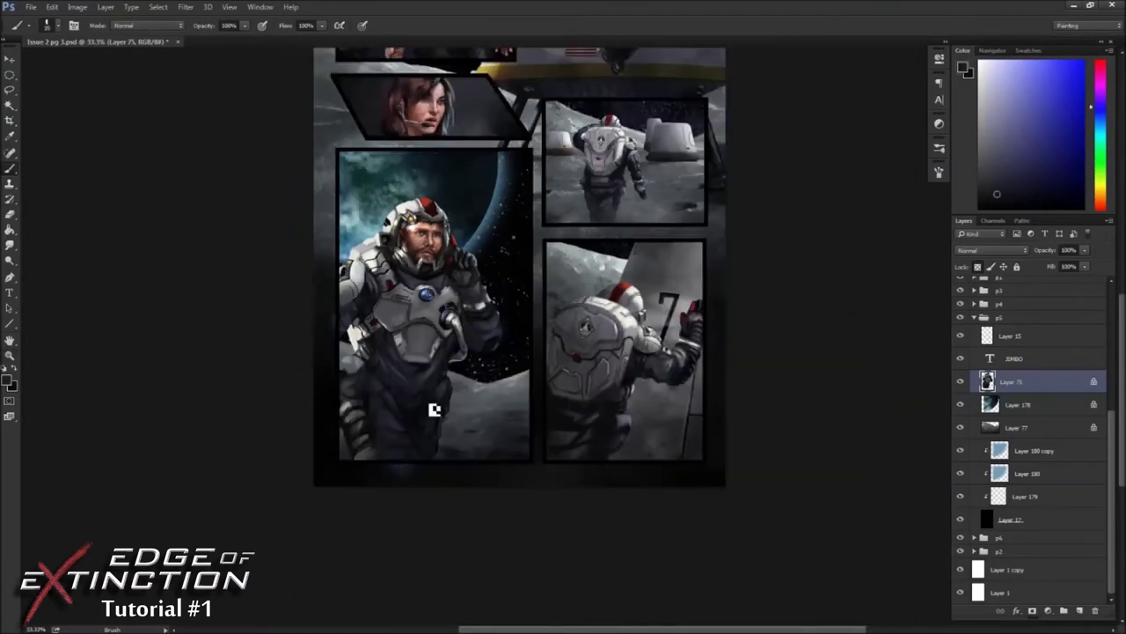
pyautogui.keyDown('alt'); pyautogui.click(479, 295); pyautogui.keyUp('alt')
pyautogui.scroll(1, 480, 295)
pyautogui.hotkey('shift', 'alt', 'o')
pyautogui.scroll(-1, 480, 295)
pyautogui.keyDown('alt'); pyautogui.click(343, 260); pyautogui.keyUp('alt')
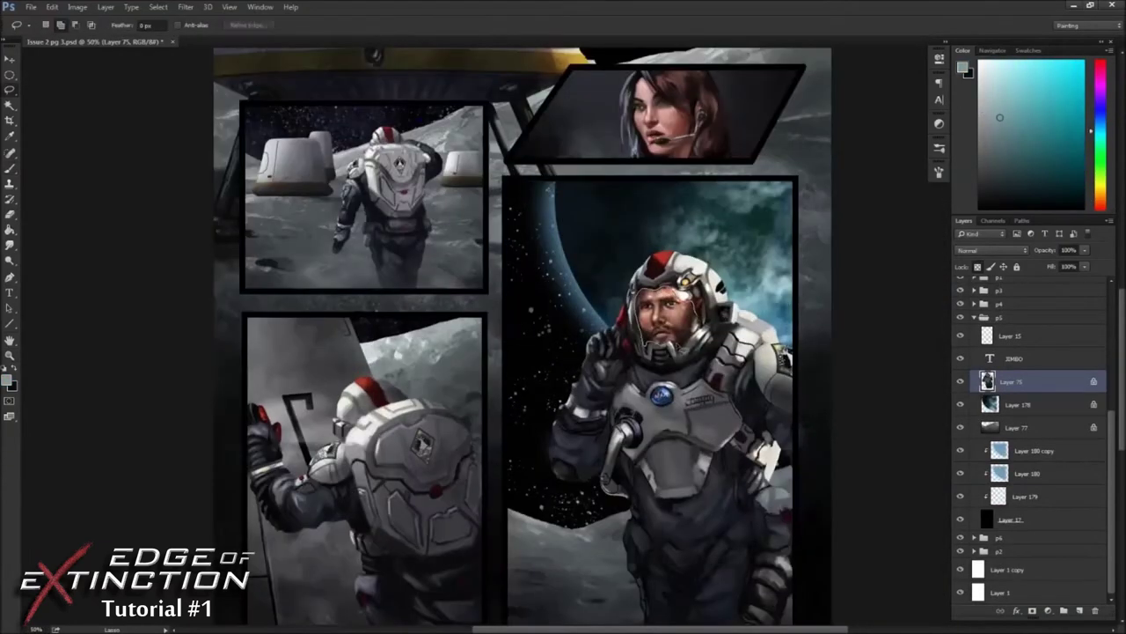
# - Reshape the mirrored astronaut on Layer 75 with the Liquify filter, using brush size 150 and pressure 100
pyautogui.rightClick(1012, 381)
pyautogui.press('Escape')
pyautogui.hotkey('shift', 'ctrl', 'x')
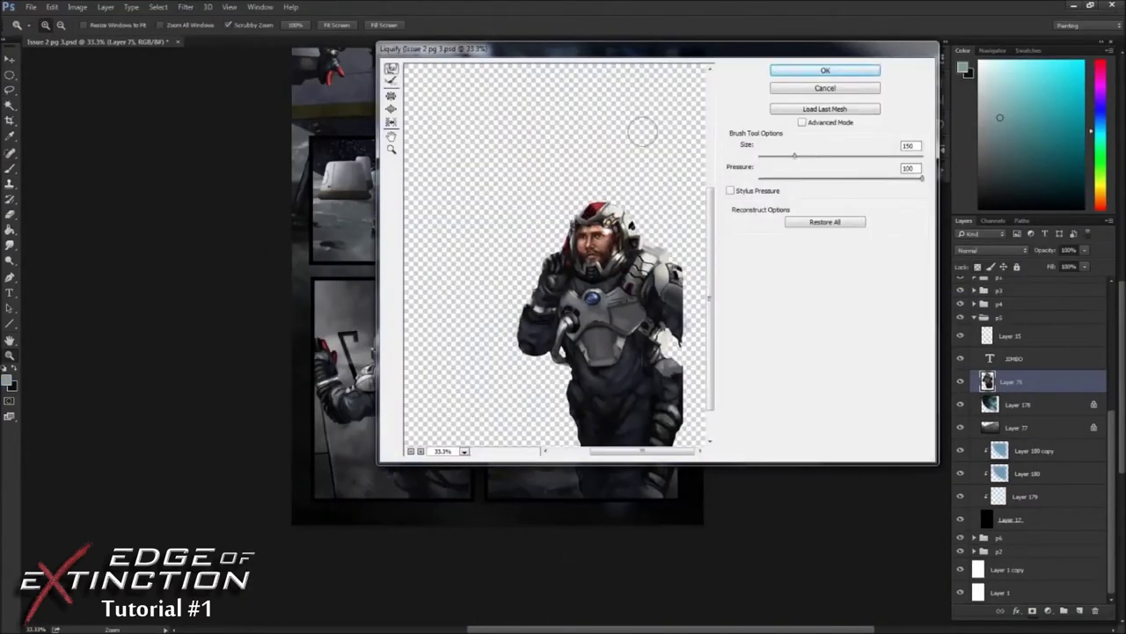
pyautogui.press('Return')
# - Restore the unmirrored view, retouch the suit with sampled greys and adjust its shape with the Liquify filter
pyautogui.hotkey('ctrl', 'shift', 'h')
pyautogui.press('b')
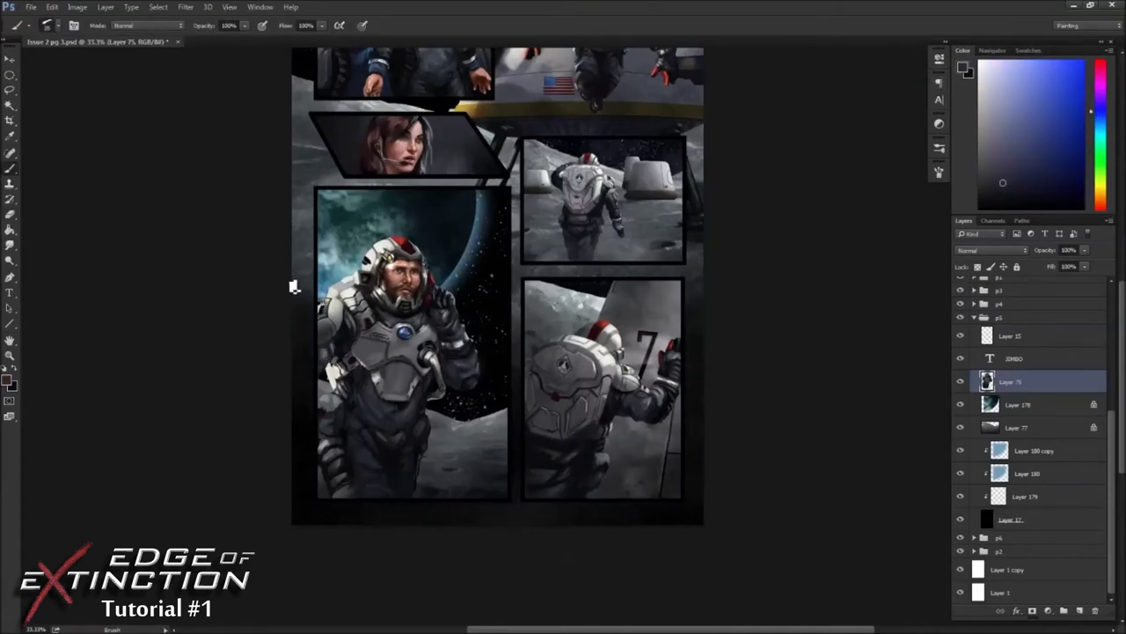
pyautogui.keyDown('alt'); pyautogui.click(445, 190); pyautogui.keyUp('alt')
pyautogui.keyDown('alt'); pyautogui.click(436, 368); pyautogui.keyUp('alt')
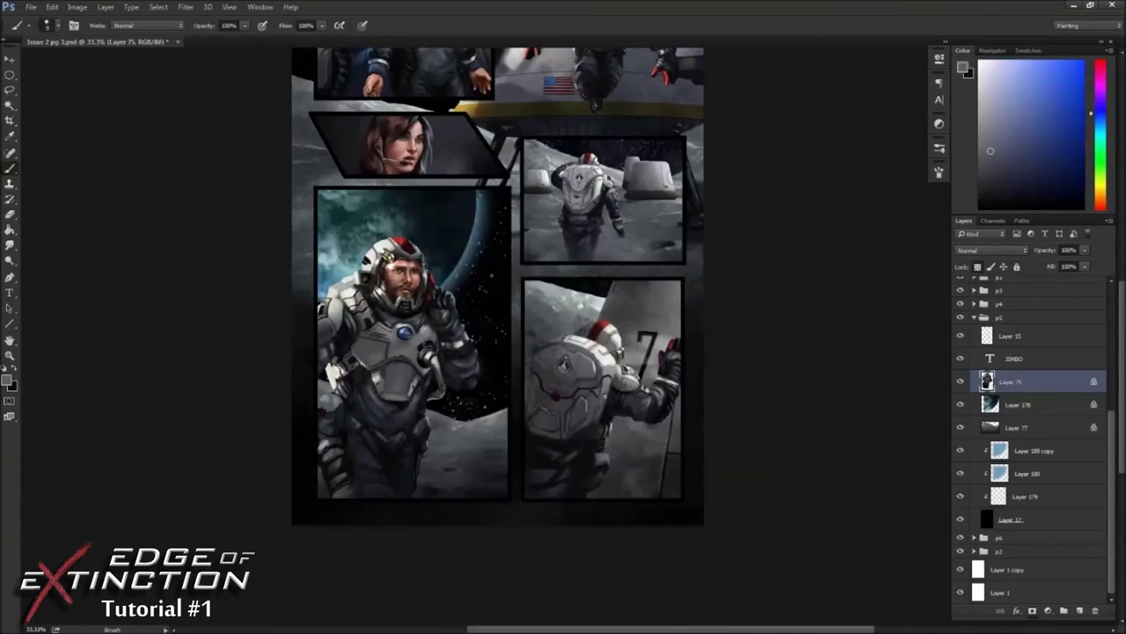
pyautogui.hotkey('ctrl', 'shift', 'x')
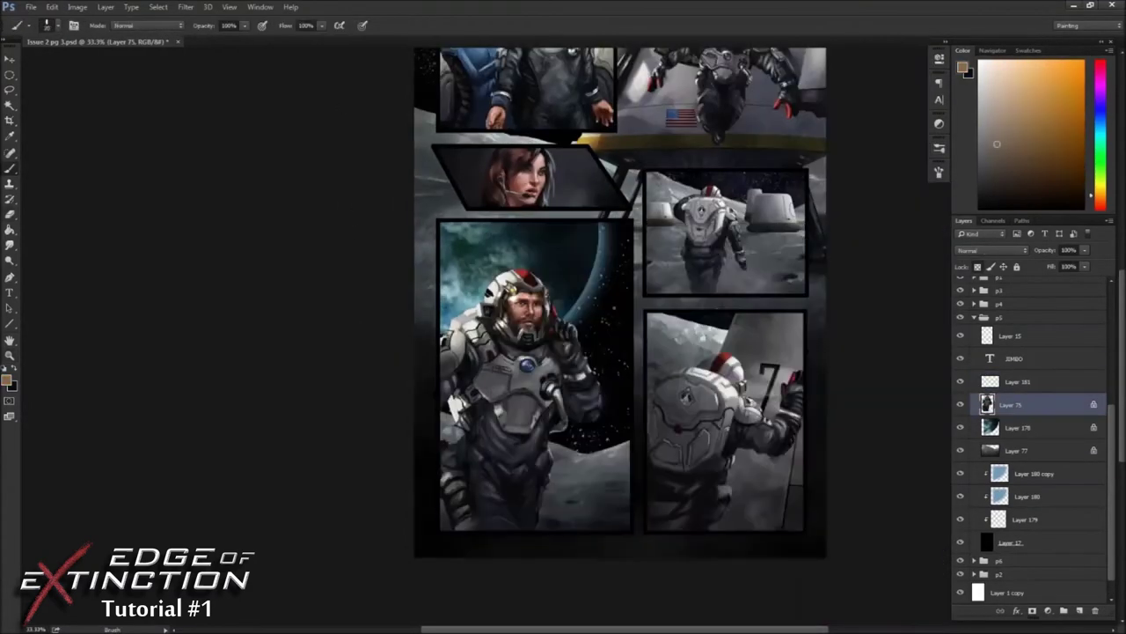
# - Paint the white waist attachment and the trouser folds with tones sampled from the suit
pyautogui.keyDown('alt'); pyautogui.click(484, 392); pyautogui.keyUp('alt')
pyautogui.keyDown('alt'); pyautogui.click(472, 399); pyautogui.keyUp('alt')
pyautogui.keyDown('alt'); pyautogui.click(463, 388); pyautogui.keyUp('alt')
pyautogui.keyDown('alt'); pyautogui.click(521, 440); pyautogui.keyUp('alt')
# - Retouch the chest and shoulder armour, the helmet and the red lamp housing beside it with sampled tones
pyautogui.scroll(2, 411, 382)
pyautogui.keyDown('alt'); pyautogui.click(482, 354); pyautogui.keyUp('alt')
pyautogui.keyDown('alt'); pyautogui.click(503, 336); pyautogui.keyUp('alt')
pyautogui.keyDown('alt'); pyautogui.click(557, 226); pyautogui.keyUp('alt')
pyautogui.scroll(2, 556, 227)
pyautogui.keyDown('alt'); pyautogui.click(573, 288); pyautogui.keyUp('alt')
pyautogui.keyDown('alt'); pyautogui.click(588, 282); pyautogui.keyUp('alt')
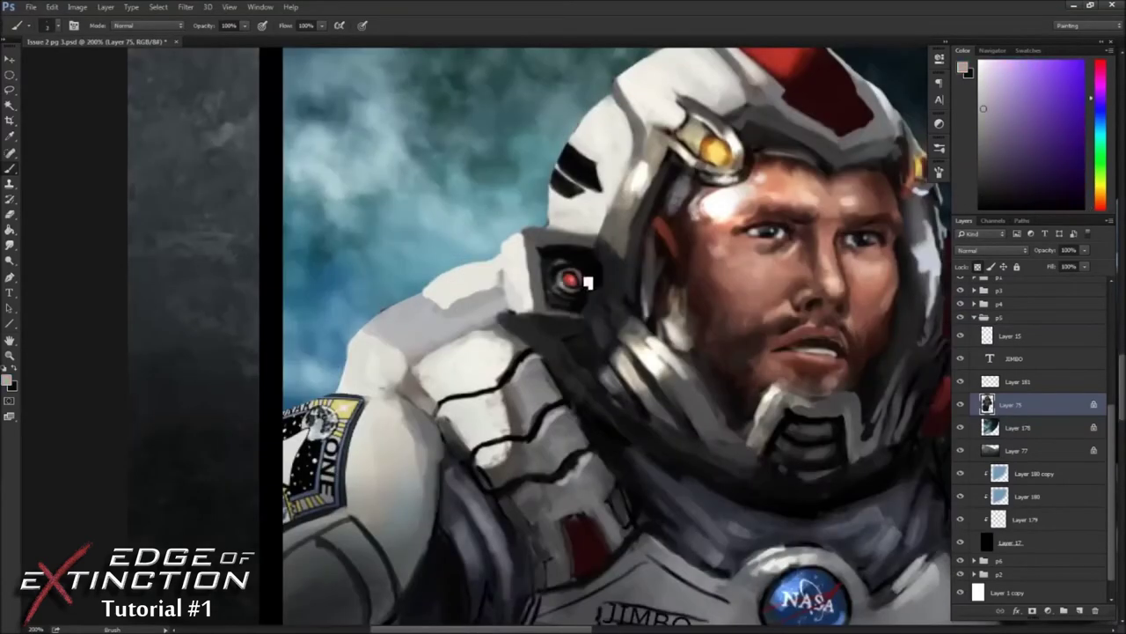
# - Paint the lamp housing, helmet, red crest and shoulder with sampled tones, checking the figure in a mirrored view
pyautogui.scroll(-2, 595, 314)
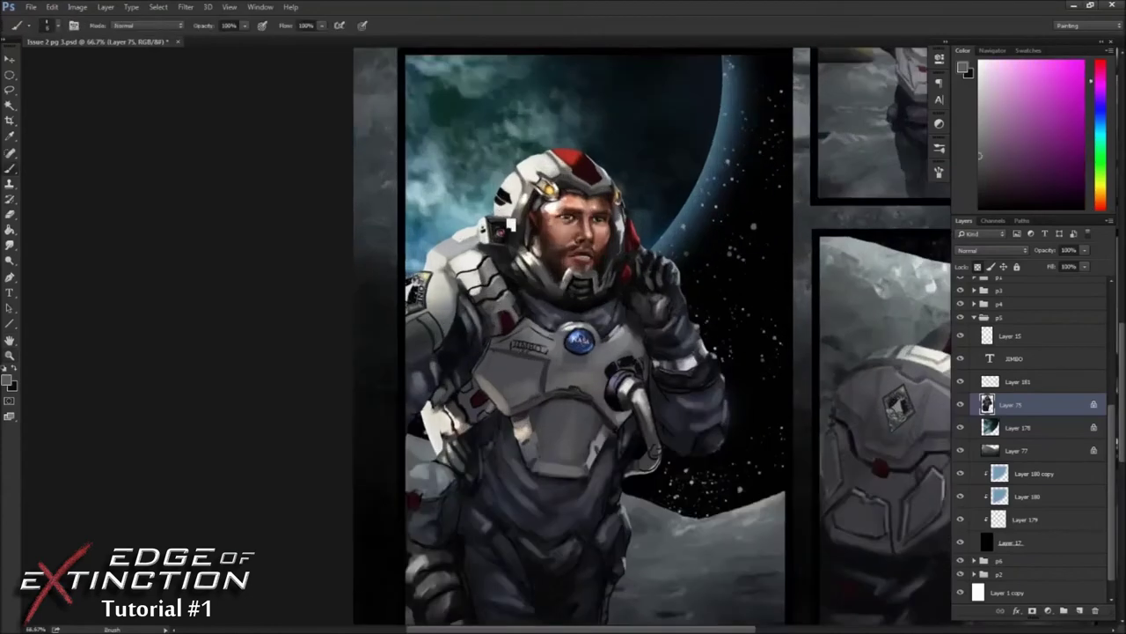
pyautogui.scroll(-1, 503, 253)
pyautogui.hotkey('ctrl', 'alt', 'h')
pyautogui.keyDown('alt'); pyautogui.click(801, 229); pyautogui.keyUp('alt')
pyautogui.keyDown('alt'); pyautogui.click(801, 229); pyautogui.keyUp('alt')
pyautogui.keyDown('alt'); pyautogui.click(761, 185); pyautogui.keyUp('alt')
pyautogui.keyDown('alt'); pyautogui.click(832, 264); pyautogui.keyUp('alt')
pyautogui.keyDown('alt'); pyautogui.click(787, 234); pyautogui.keyUp('alt')
pyautogui.hotkey('ctrl', 'alt', 'h')
pyautogui.keyDown('alt'); pyautogui.click(476, 196); pyautogui.keyUp('alt')
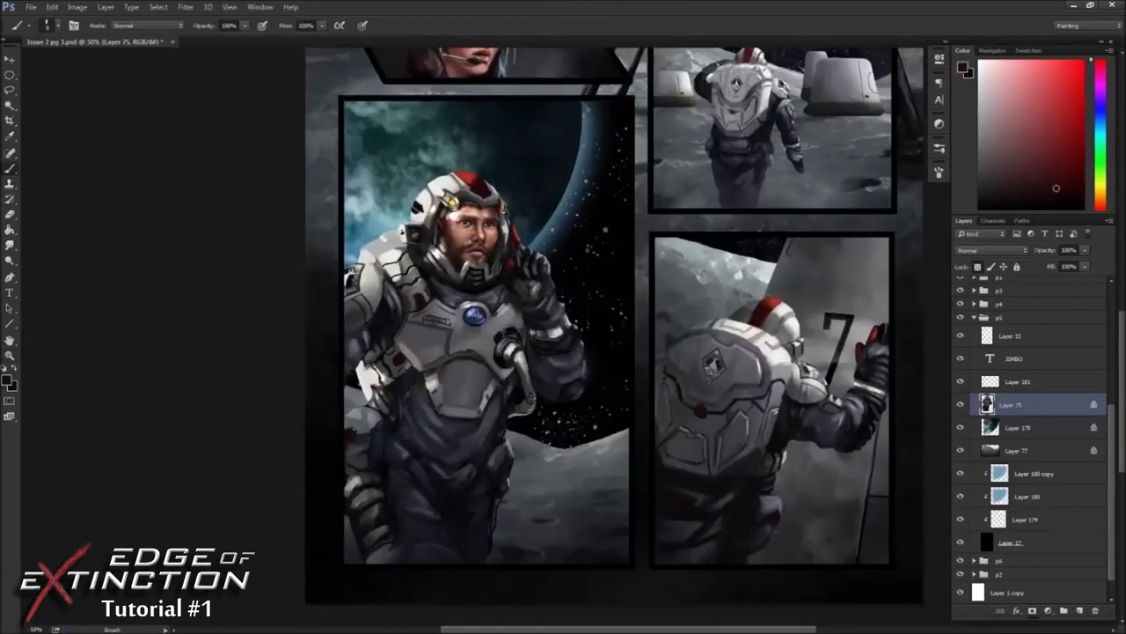
# - Paint light reflections on the visor beside the face and retouch the chest armour around the hose fitting with sampled tones
pyautogui.keyDown('alt'); pyautogui.click(409, 352); pyautogui.keyUp('alt')
pyautogui.press('z')
pyautogui.moveTo(413, 255); pyautogui.dragTo(321, 292)
pyautogui.hotkey('ctrl', '1')
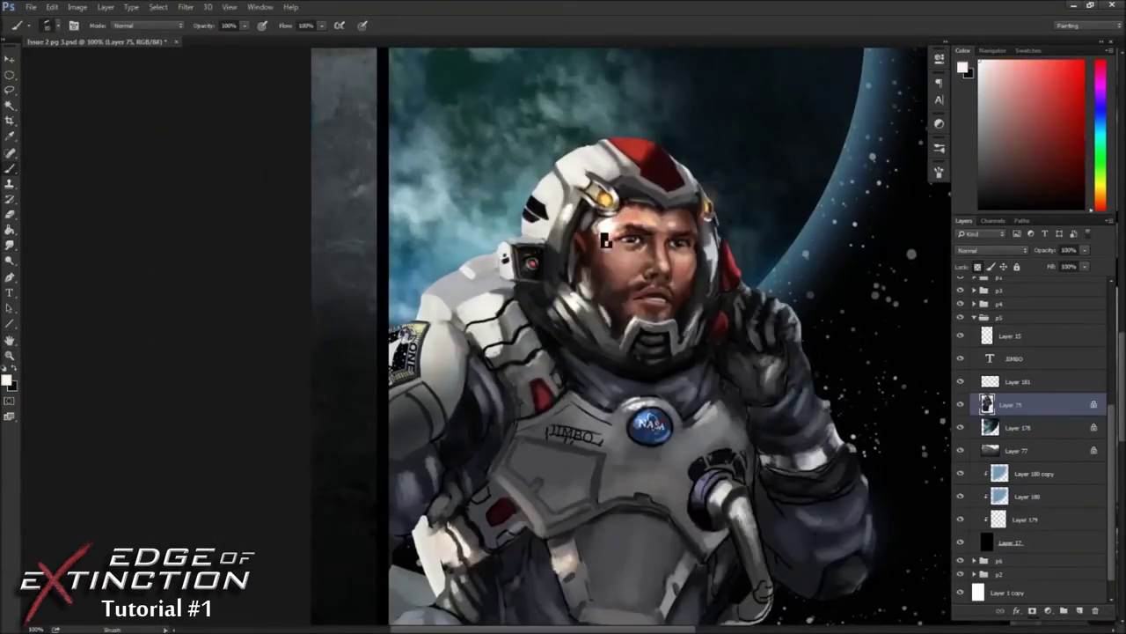
pyautogui.hotkey('ctrl', '-')
pyautogui.hotkey('ctrl', '-')
pyautogui.keyDown('alt'); pyautogui.click(570, 315); pyautogui.keyUp('alt')
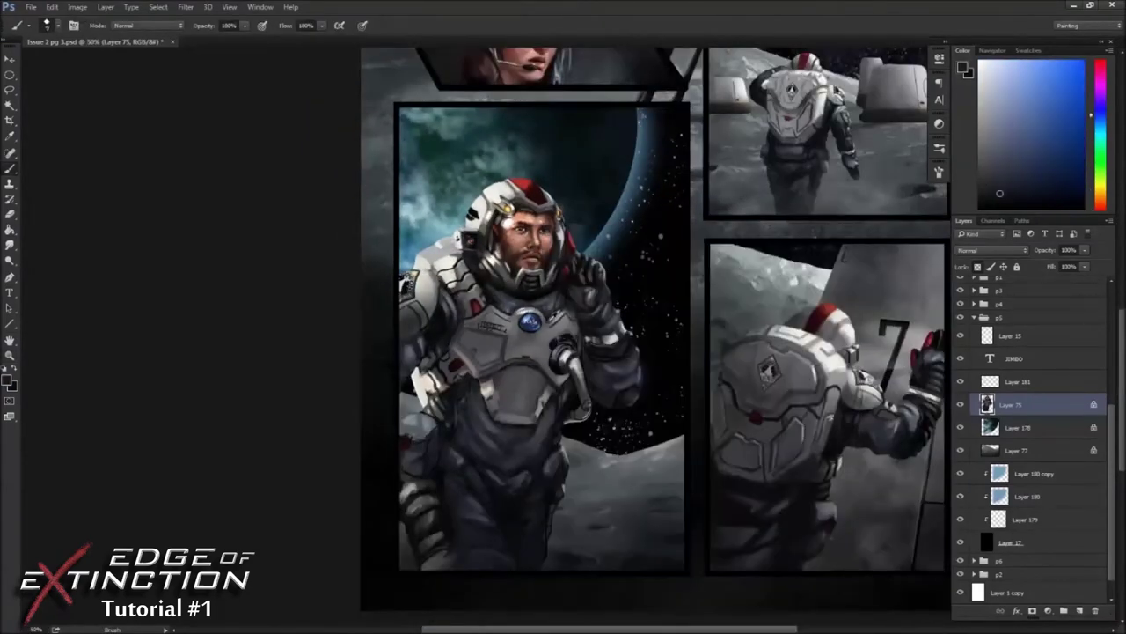
pyautogui.keyDown('alt'); pyautogui.click(565, 338); pyautogui.keyUp('alt')
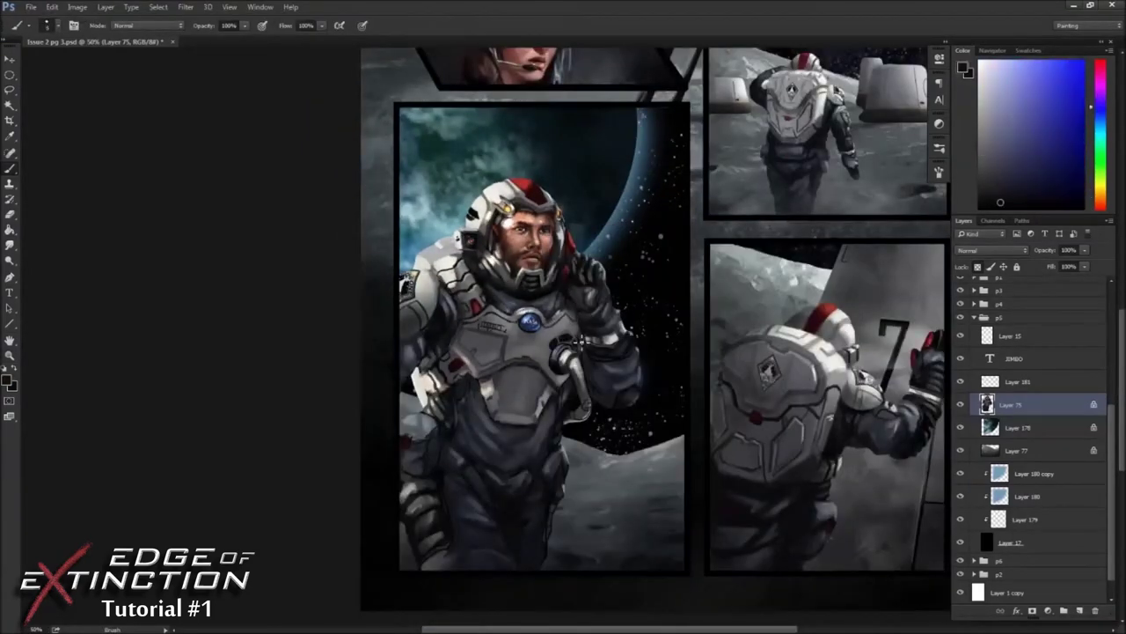
# - Nudge the JIMBO name label on the chest plate and return to painting on the astronaut's layer
pyautogui.hotkey('ctrl', '+')
pyautogui.hotkey('ctrl', '+')
pyautogui.press('v')
pyautogui.scroll(4, 981, 528)
pyautogui.click(981, 546)
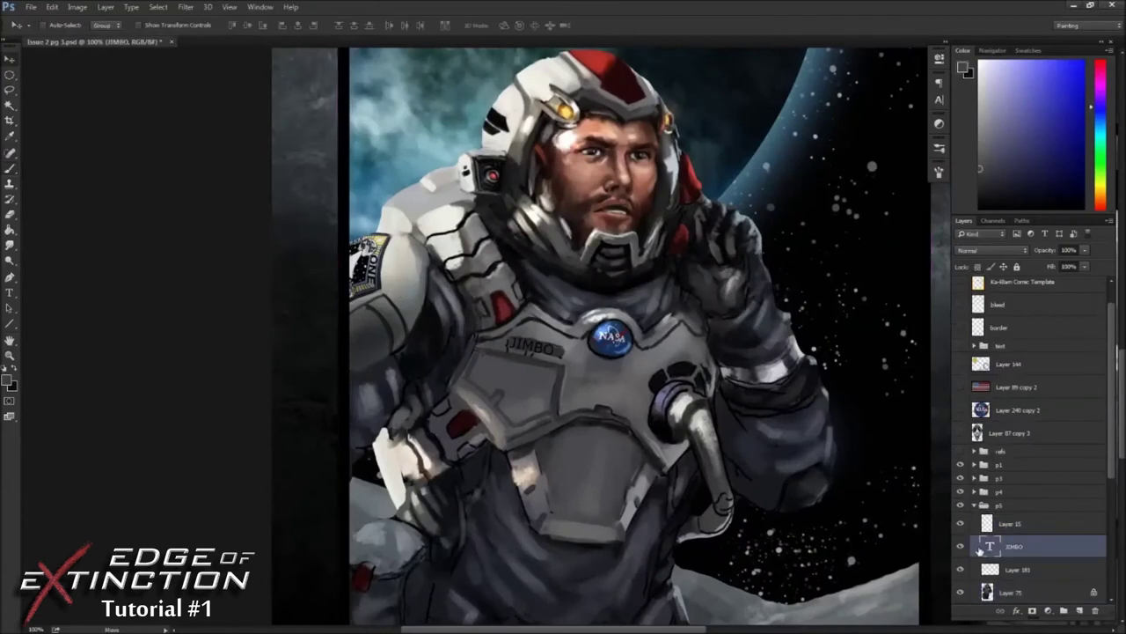
pyautogui.keyDown('ctrl'); pyautogui.click(506, 350); pyautogui.keyUp('ctrl')
pyautogui.press('b')
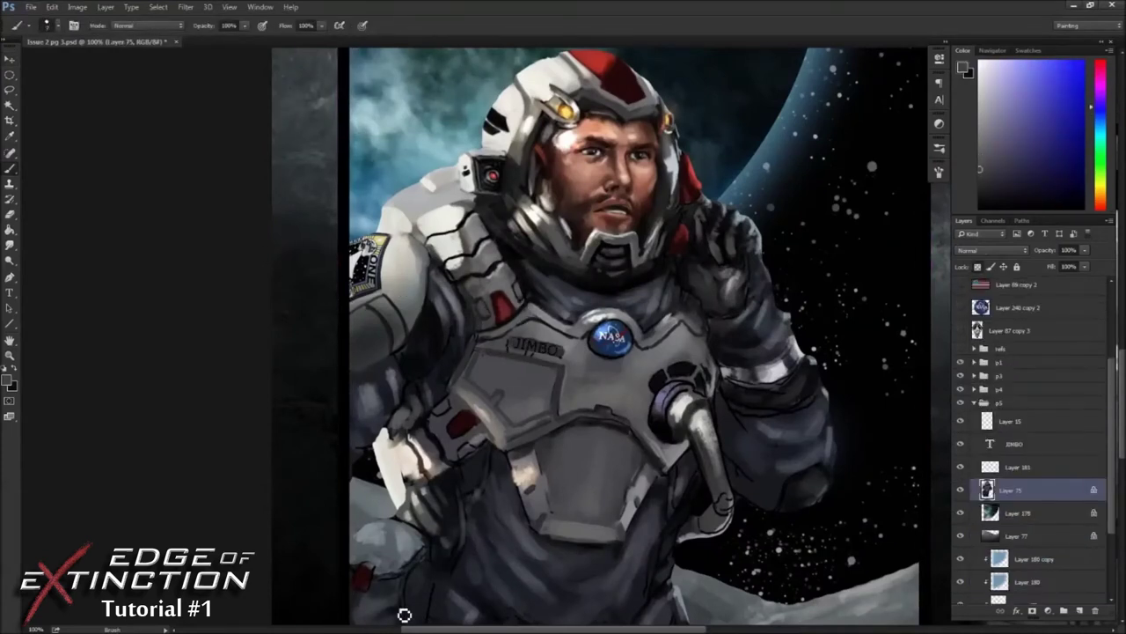
# - Paint the helmet collar, chest armour and raised sleeve down to the elbow with tones sampled from the suit
pyautogui.scroll(4, 1034, 440)
pyautogui.moveTo(507, 272)
pyautogui.mouseDown()
pyautogui.moveTo(425, 241)
pyautogui.moveTo(413, 178)
pyautogui.moveTo(526, 235)
pyautogui.mouseUp()
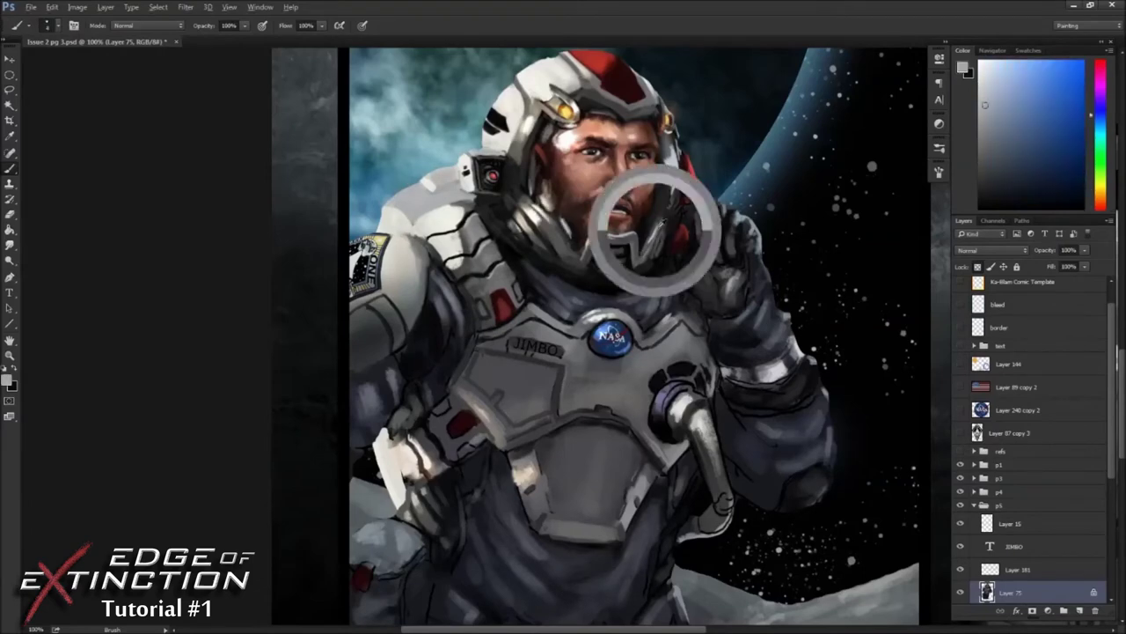
pyautogui.moveTo(665, 204); pyautogui.dragTo(495, 230)
pyautogui.keyDown('alt'); pyautogui.click(428, 380); pyautogui.keyUp('alt')
pyautogui.keyDown('alt'); pyautogui.click(551, 227); pyautogui.keyUp('alt')
pyautogui.keyDown('alt'); pyautogui.click(578, 234); pyautogui.keyUp('alt')
pyautogui.moveTo(568, 234); pyautogui.dragTo(491, 168)
pyautogui.keyDown('alt'); pyautogui.click(609, 405); pyautogui.keyUp('alt')
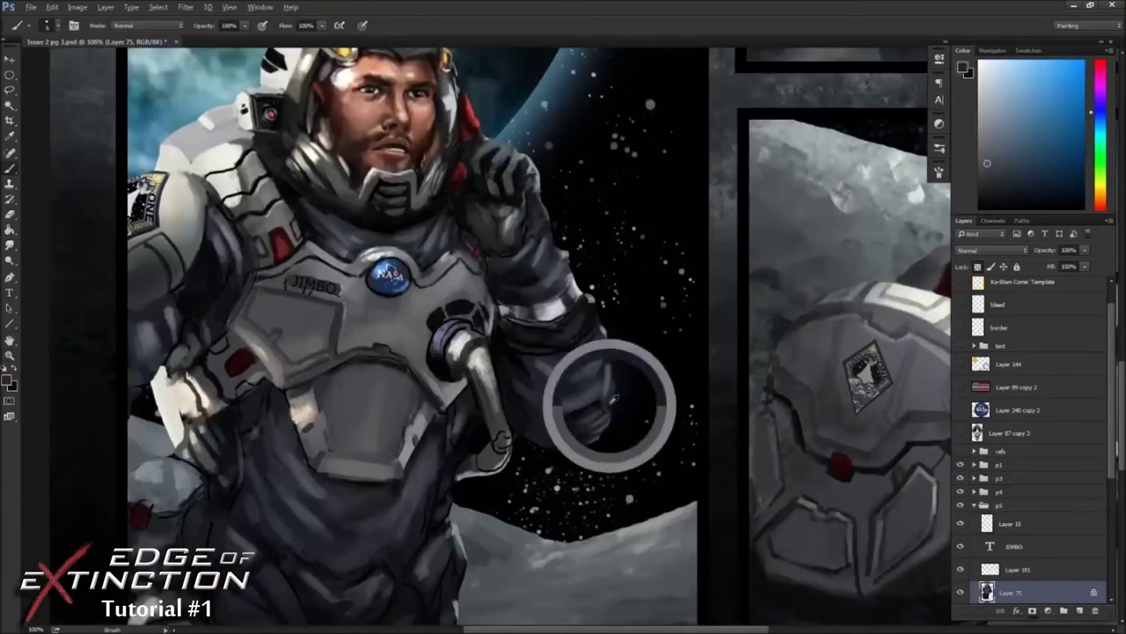
# - Refine the chest hose and its surrounding shadows with black and light grey brush strokes
pyautogui.hotkey('ctrl', '-')
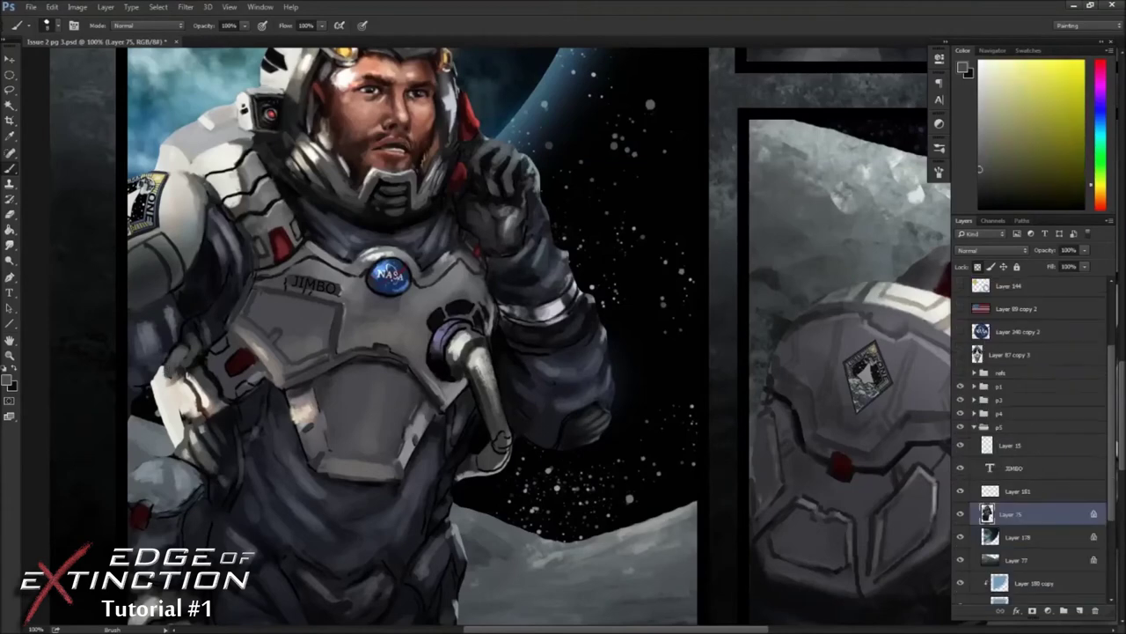
pyautogui.hotkey('ctrl', '-')
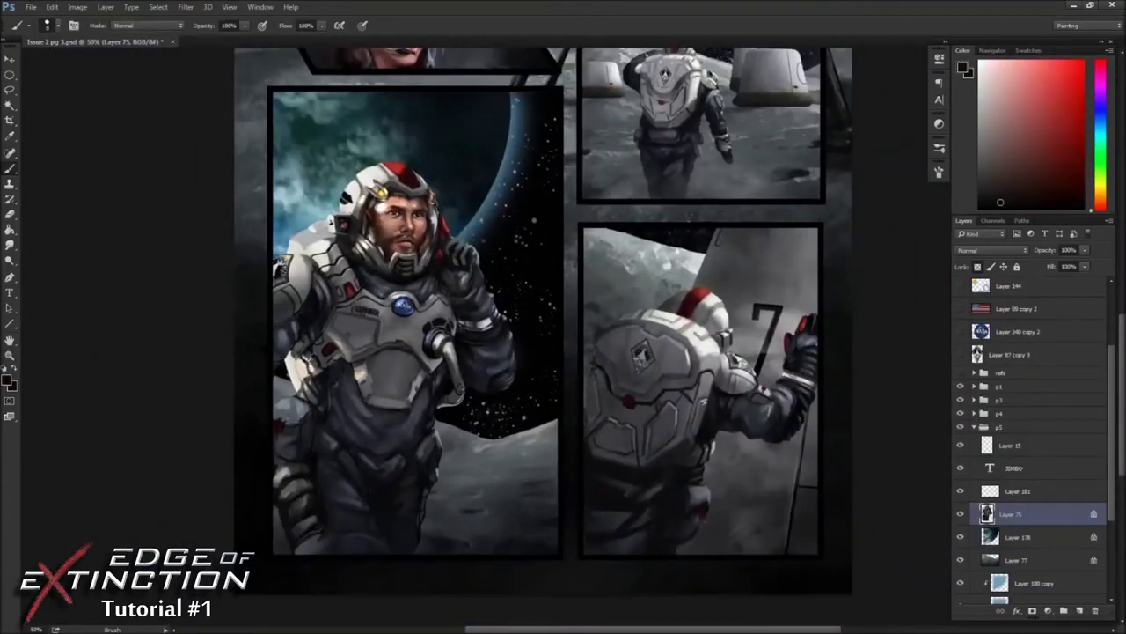
pyautogui.press('d')
pyautogui.rightClick(449, 368)
pyautogui.press('Escape')
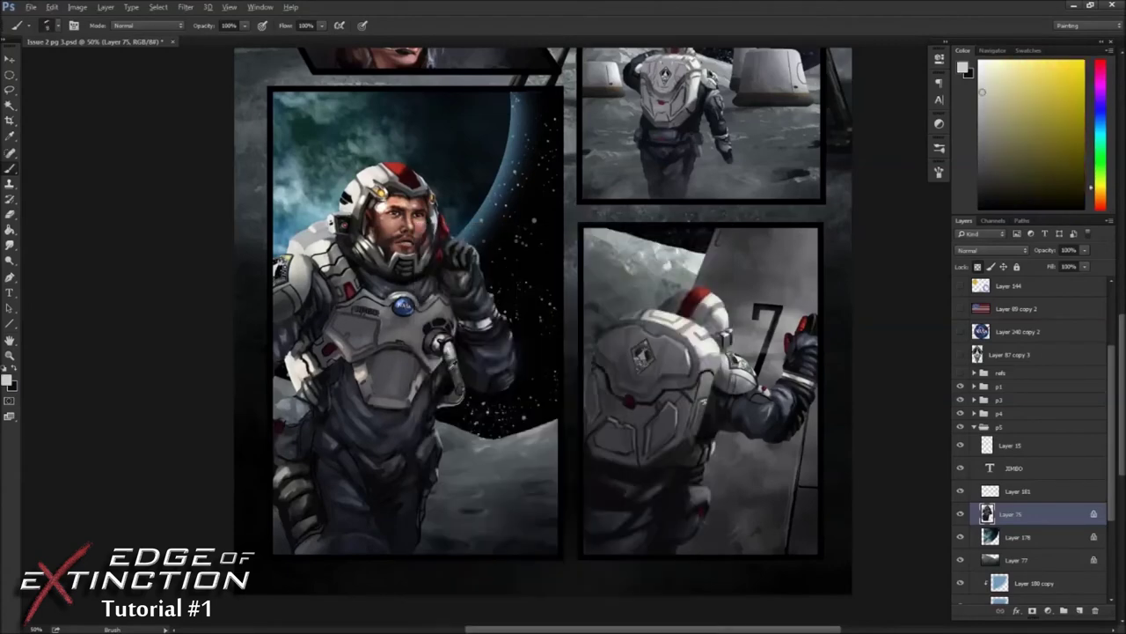
pyautogui.press('x')
pyautogui.hotkey('ctrl', '-')
# - Add a layer above the figure with a clipped layer on it, and paint the lowered hand's red glove in a mirrored view
pyautogui.hotkey('ctrl', 'alt', 'shift', 'e')
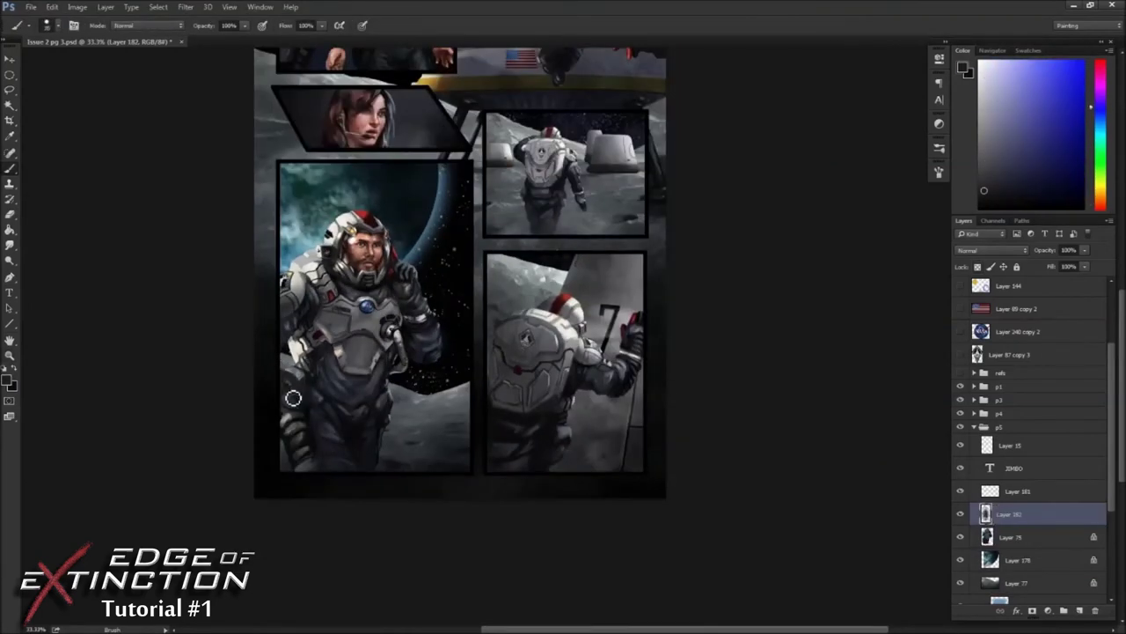
pyautogui.press('h')
pyautogui.hotkey('ctrl', 'shift', 'alt', 'n')
pyautogui.hotkey('ctrl', 'alt', 'g')
pyautogui.keyDown('alt'); pyautogui.click(634, 385); pyautogui.keyUp('alt')
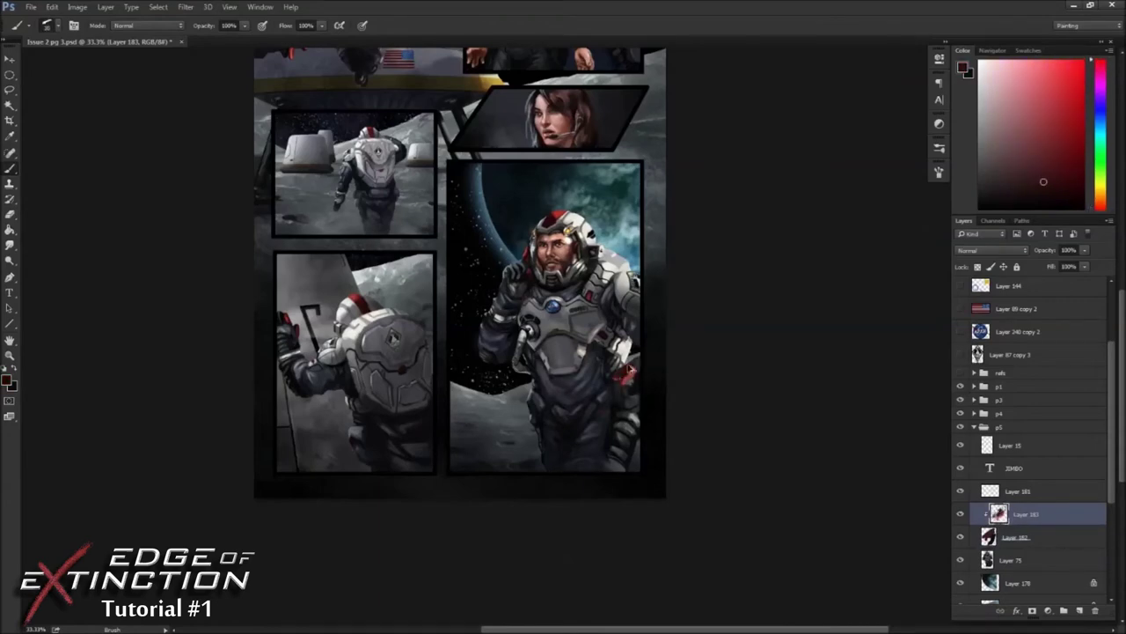
pyautogui.keyDown('alt'); pyautogui.click(640, 377); pyautogui.keyUp('alt')
# - Restore the unmirrored view and refine the lowered hand's red glove with sampled greys and dark reds
pyautogui.press('h')
pyautogui.hotkey('ctrl', '+')
pyautogui.hotkey('ctrl', '+')
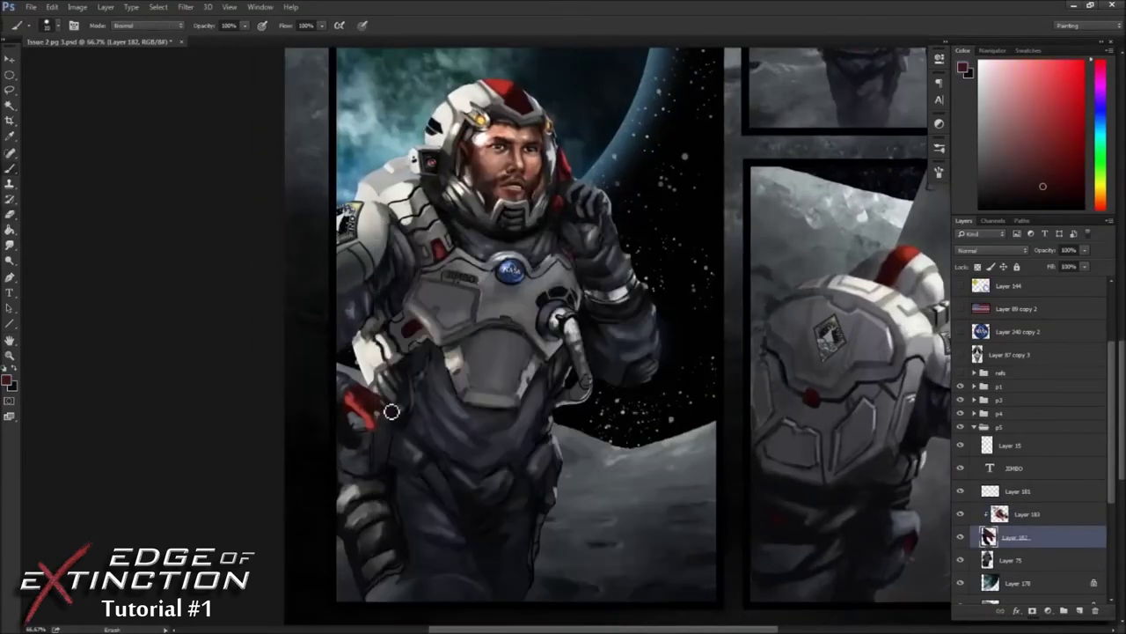
pyautogui.hotkey('ctrl', '-')
pyautogui.keyDown('alt'); pyautogui.click(368, 367); pyautogui.keyUp('alt')
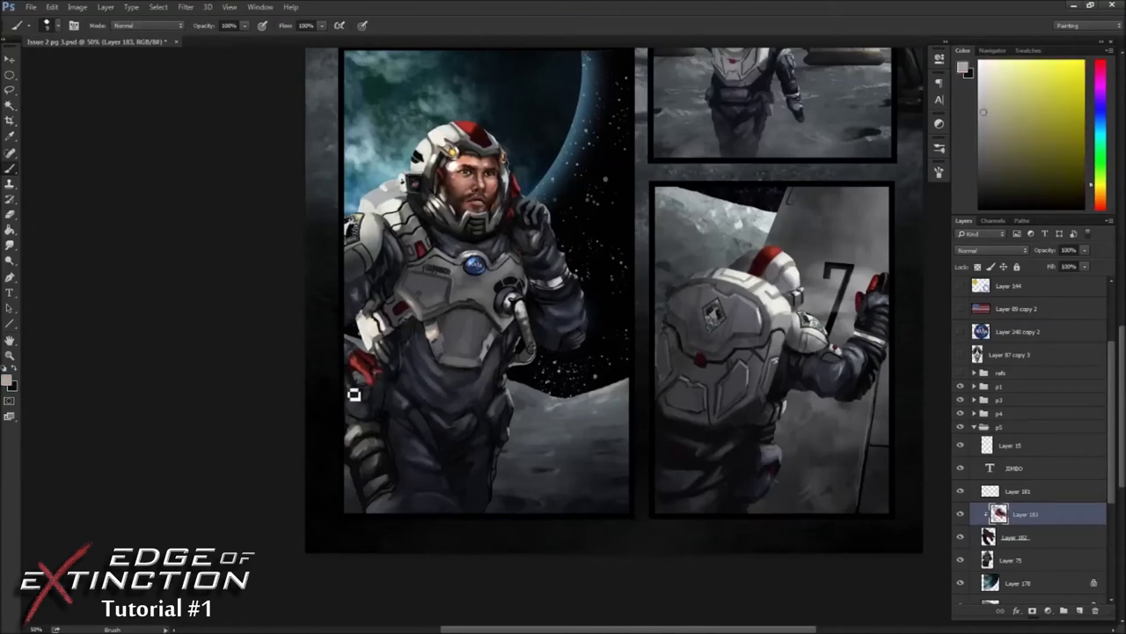
pyautogui.press('z')
pyautogui.keyDown('alt'); pyautogui.click(284, 271); pyautogui.keyUp('alt')
pyautogui.click(283, 271)
pyautogui.press('b')
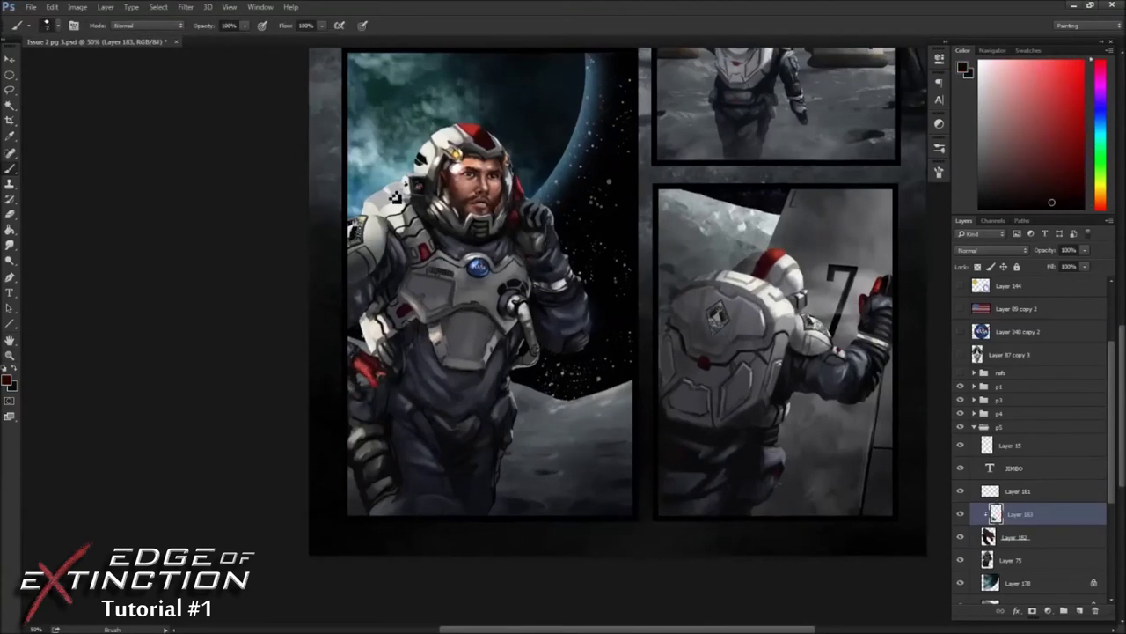
pyautogui.keyDown('alt'); pyautogui.click(408, 326); pyautogui.keyUp('alt')
pyautogui.keyDown('alt'); pyautogui.click(411, 308); pyautogui.keyUp('alt')
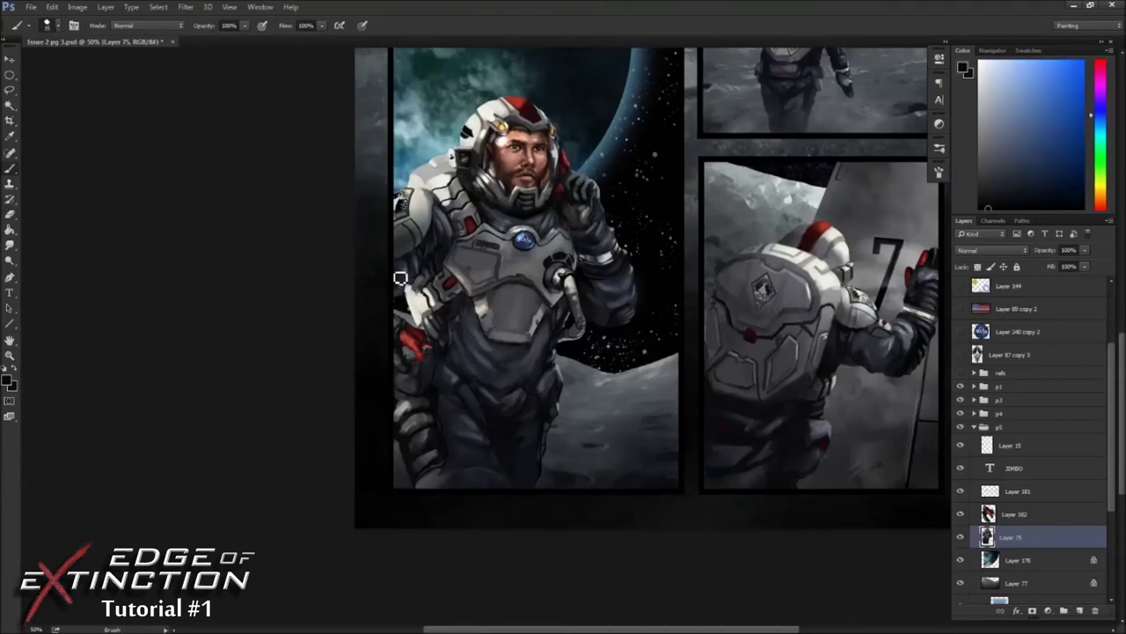
# - Retouch the trouser folds, the outer edge of the leg and the lower torso on the figure's layer with dark and grey tones
pyautogui.hotkey('ctrl', '+')
pyautogui.rightClick(499, 226)
pyautogui.press('z')
pyautogui.keyDown('alt'); pyautogui.click(321, 125); pyautogui.keyUp('alt')
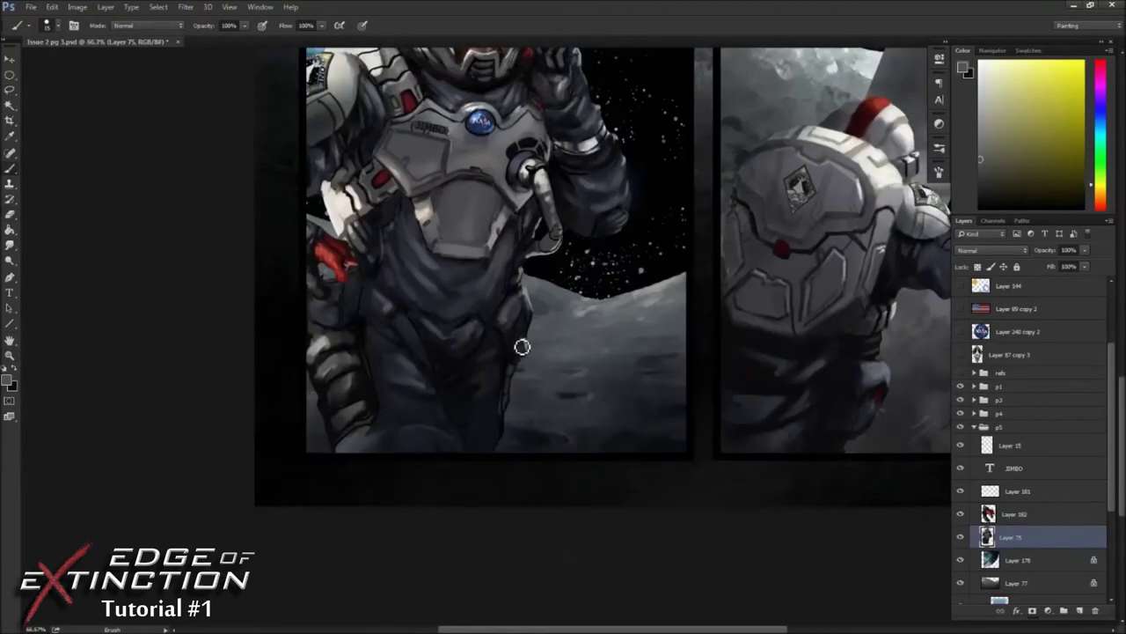
pyautogui.hotkey('ctrl', '+')
pyautogui.hotkey('ctrl', '-')
pyautogui.rightClick(464, 236)
pyautogui.press('Escape')
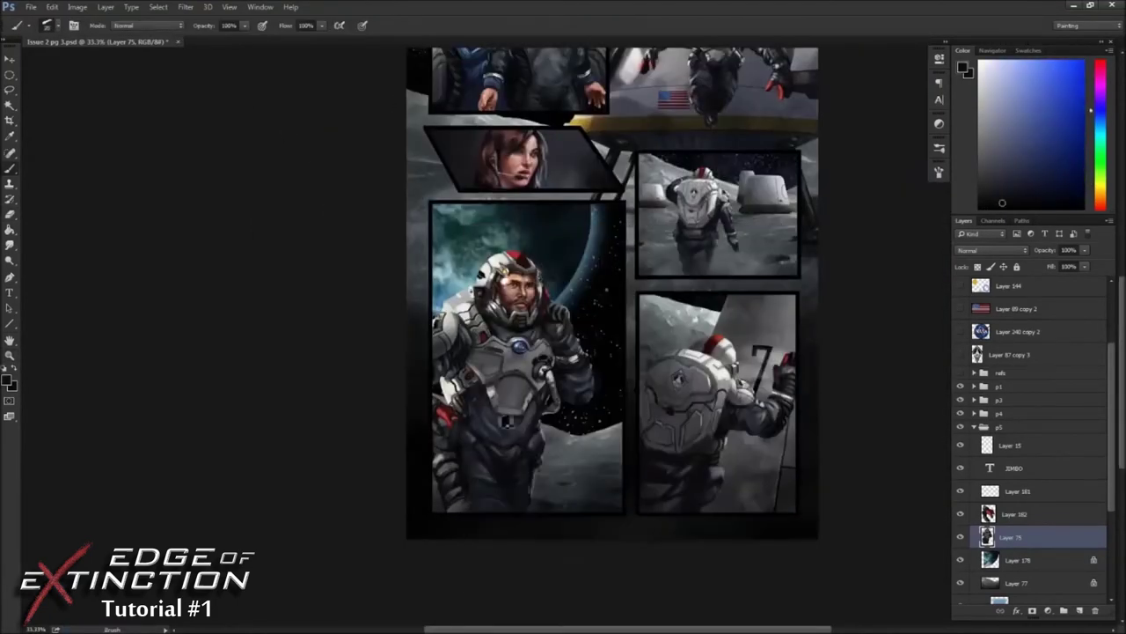
pyautogui.hotkey('ctrl', '+')
pyautogui.keyDown('alt'); pyautogui.click(597, 402); pyautogui.keyUp('alt')
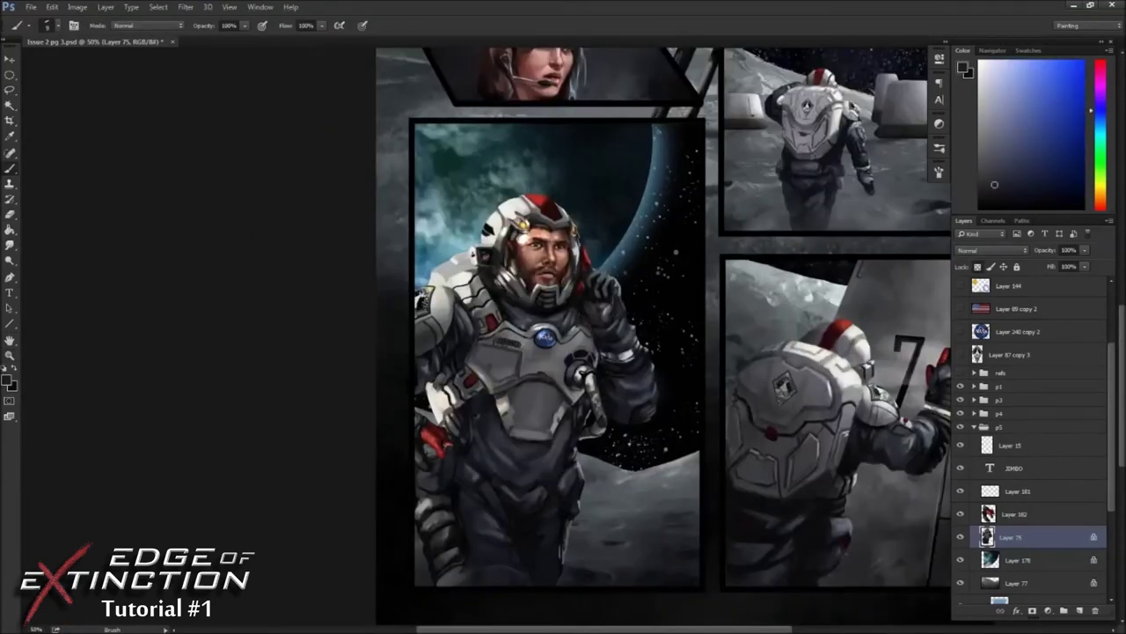
# - Add a new layer directly beneath the figure's layer, clear the panel selection and make the figure's layer active again
pyautogui.press('z')
pyautogui.keyDown('alt'); pyautogui.click(437, 198); pyautogui.keyUp('alt')
pyautogui.press('b')
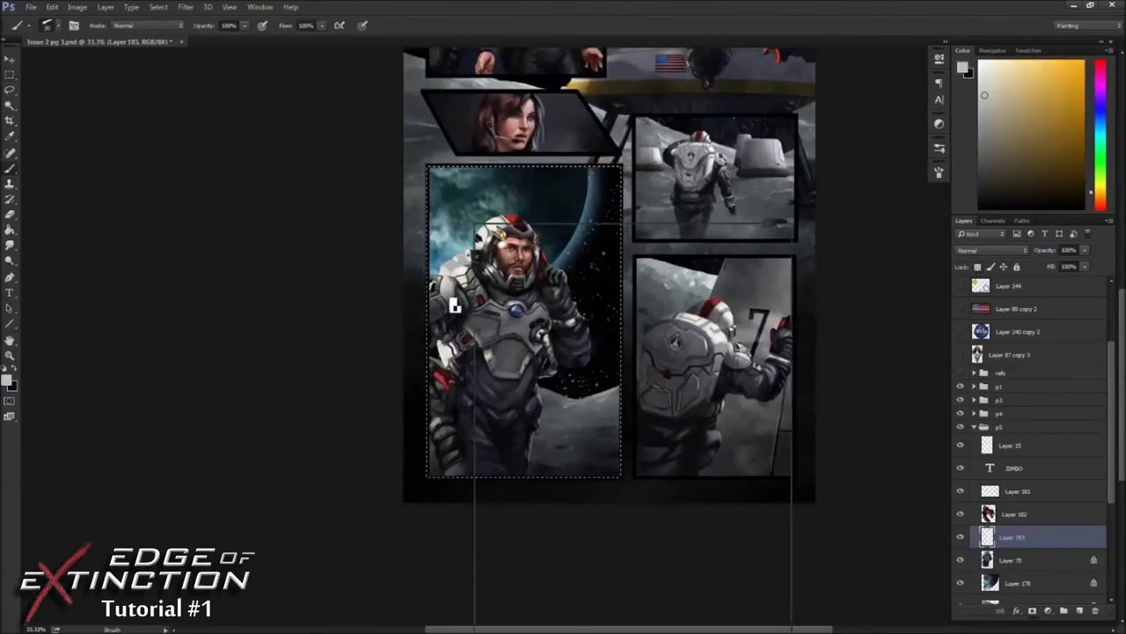
pyautogui.keyDown('ctrl'); pyautogui.click(986, 537); pyautogui.keyUp('ctrl')
pyautogui.keyDown('ctrl'); pyautogui.click(1080, 610); pyautogui.keyUp('ctrl')
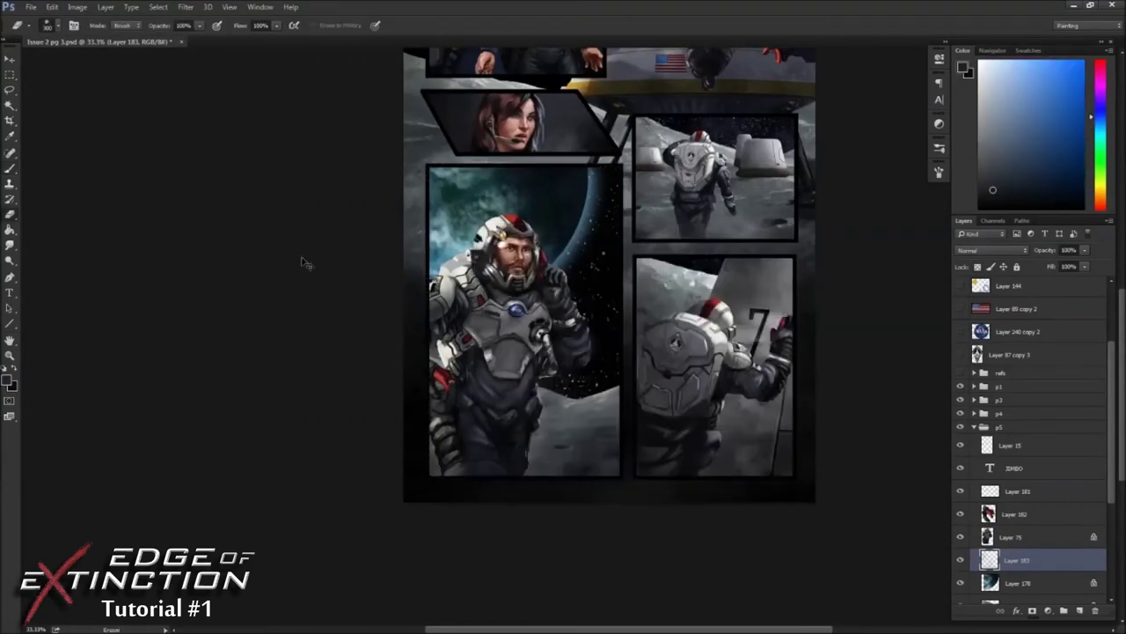
pyautogui.hotkey('ctrl', 'd')
pyautogui.hotkey('alt', ']')
# - Paint the side of the face and the inner visor edge with tones sampled from the helmet and skin
pyautogui.hotkey('ctrl', '+')
pyautogui.click(145, 25)
pyautogui.press('Escape')
pyautogui.keyDown('alt'); pyautogui.click(590, 264); pyautogui.keyUp('alt')
pyautogui.keyDown('alt'); pyautogui.click(534, 249); pyautogui.keyUp('alt')
pyautogui.hotkey('ctrl', '+')
pyautogui.hotkey('ctrl', '+')
pyautogui.keyDown('alt'); pyautogui.click(626, 255); pyautogui.keyUp('alt')
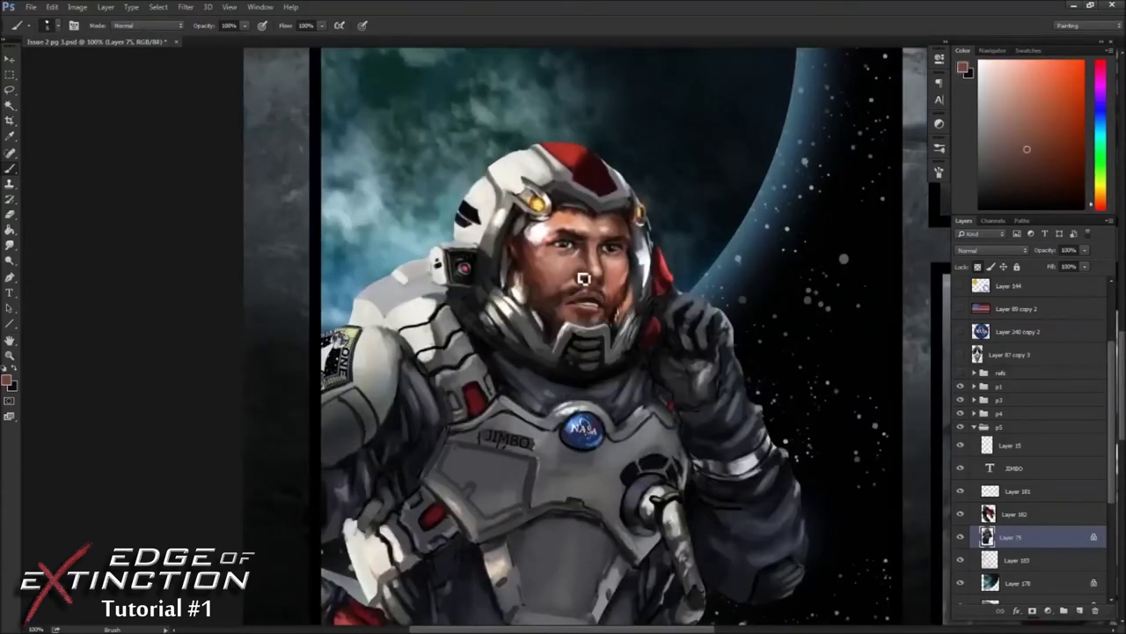
# - Refine the nose, mouth, beard and cheeks with skin tones sampled from the face
pyautogui.keyDown('alt'); pyautogui.click(612, 248); pyautogui.keyUp('alt')
pyautogui.keyDown('alt'); pyautogui.click(592, 293); pyautogui.keyUp('alt')
pyautogui.keyDown('alt'); pyautogui.click(537, 257); pyautogui.keyUp('alt')
pyautogui.keyDown('alt'); pyautogui.click(617, 313); pyautogui.keyUp('alt')
pyautogui.keyDown('alt'); pyautogui.click(610, 297); pyautogui.keyUp('alt')
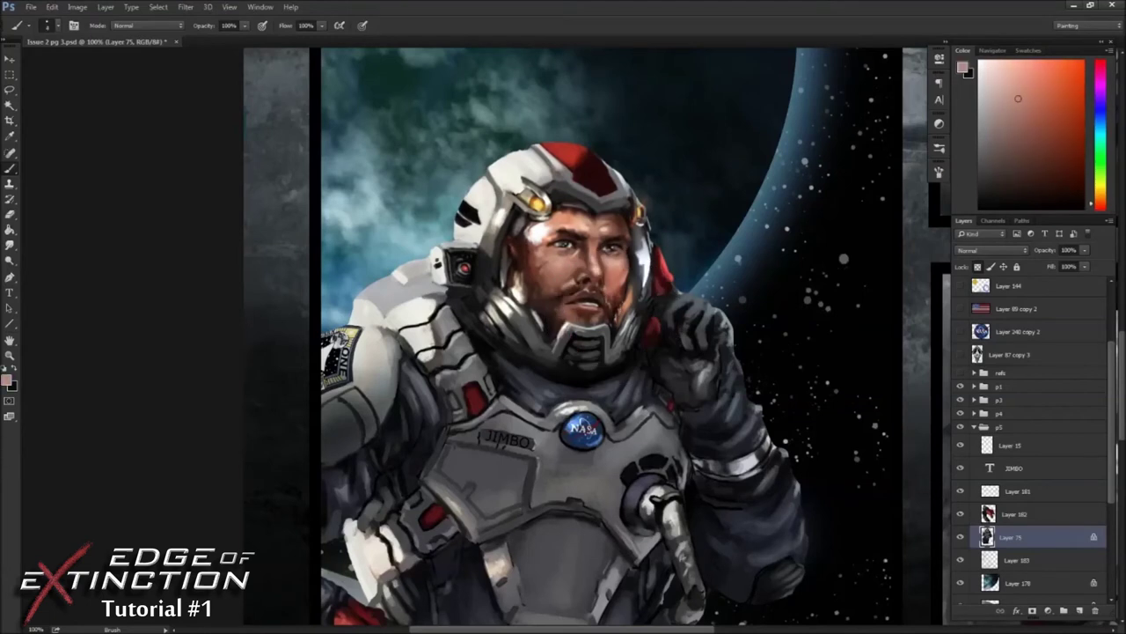
pyautogui.keyDown('alt'); pyautogui.click(588, 322); pyautogui.keyUp('alt')
# - Retouch the eyebrows, the skin around the eyes and the lit cheek with sampled brown and pink tones
pyautogui.keyDown('alt'); pyautogui.click(558, 128); pyautogui.keyUp('alt')
pyautogui.keyDown('alt'); pyautogui.click(562, 232); pyautogui.keyUp('alt')
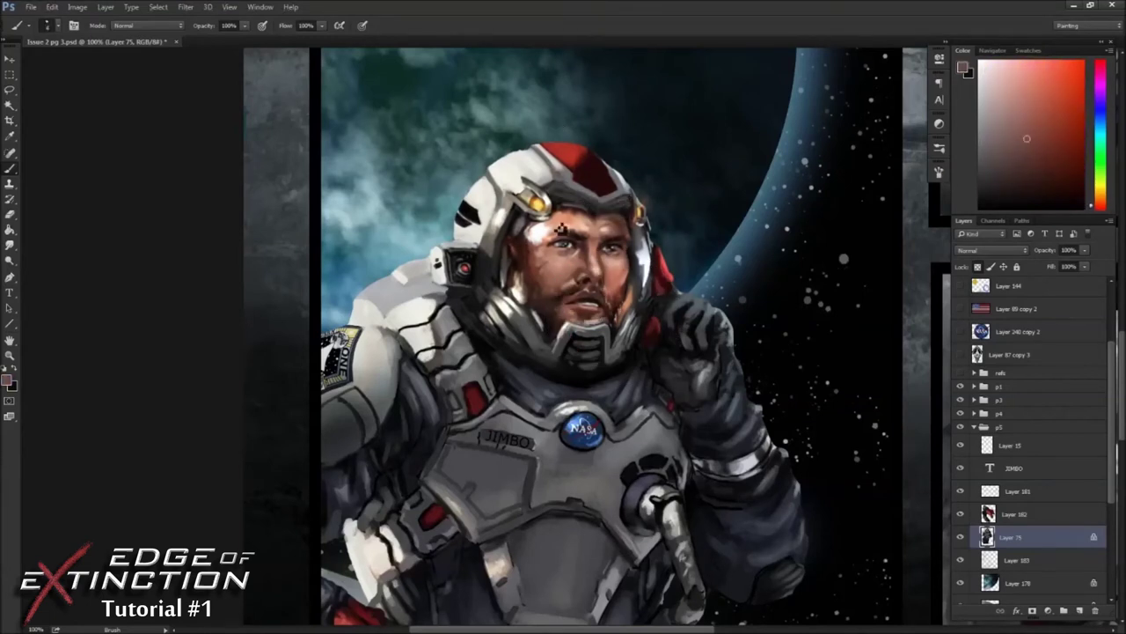
pyautogui.keyDown('alt'); pyautogui.click(608, 293); pyautogui.keyUp('alt')
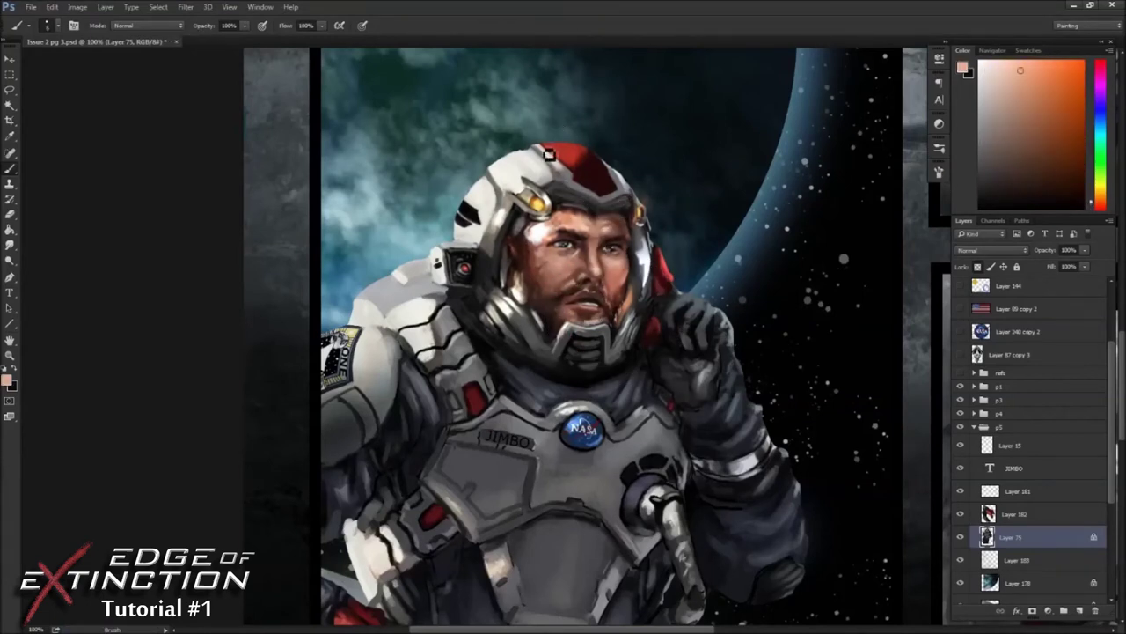
pyautogui.keyDown('alt'); pyautogui.click(563, 237); pyautogui.keyUp('alt')
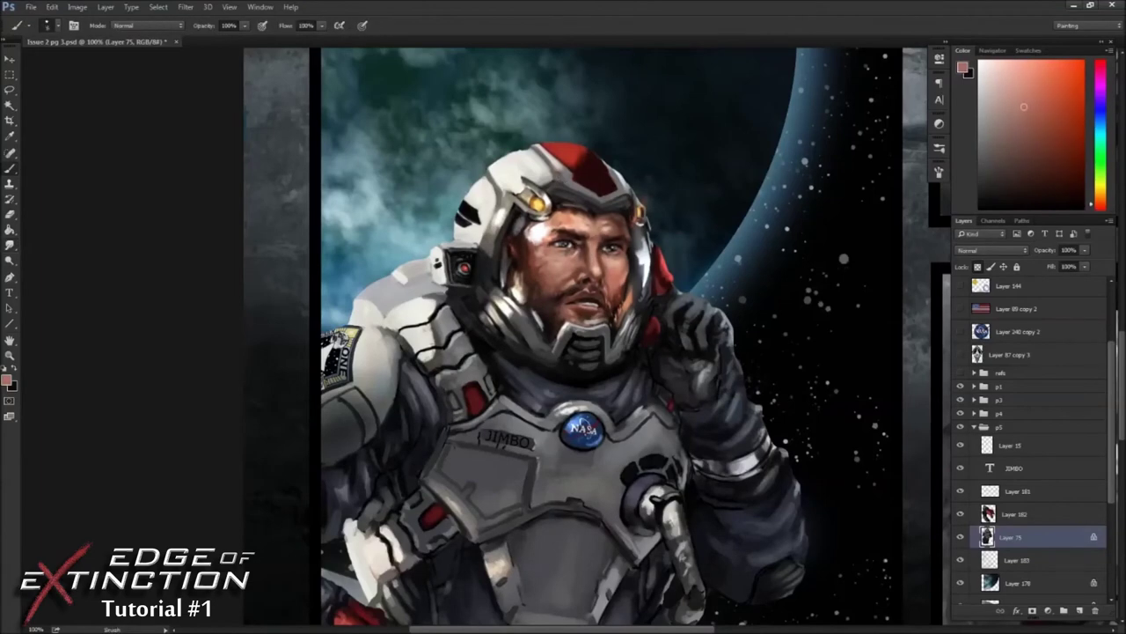
# - Retouch the chest armour, the helmet rim and the raised glove's fingers with sampled greys
pyautogui.keyDown('alt'); pyautogui.click(599, 416); pyautogui.keyUp('alt')
pyautogui.keyDown('alt'); pyautogui.click(463, 439); pyautogui.keyUp('alt')
pyautogui.keyDown('alt'); pyautogui.click(501, 309); pyautogui.keyUp('alt')
pyautogui.keyDown('alt'); pyautogui.click(525, 327); pyautogui.keyUp('alt')
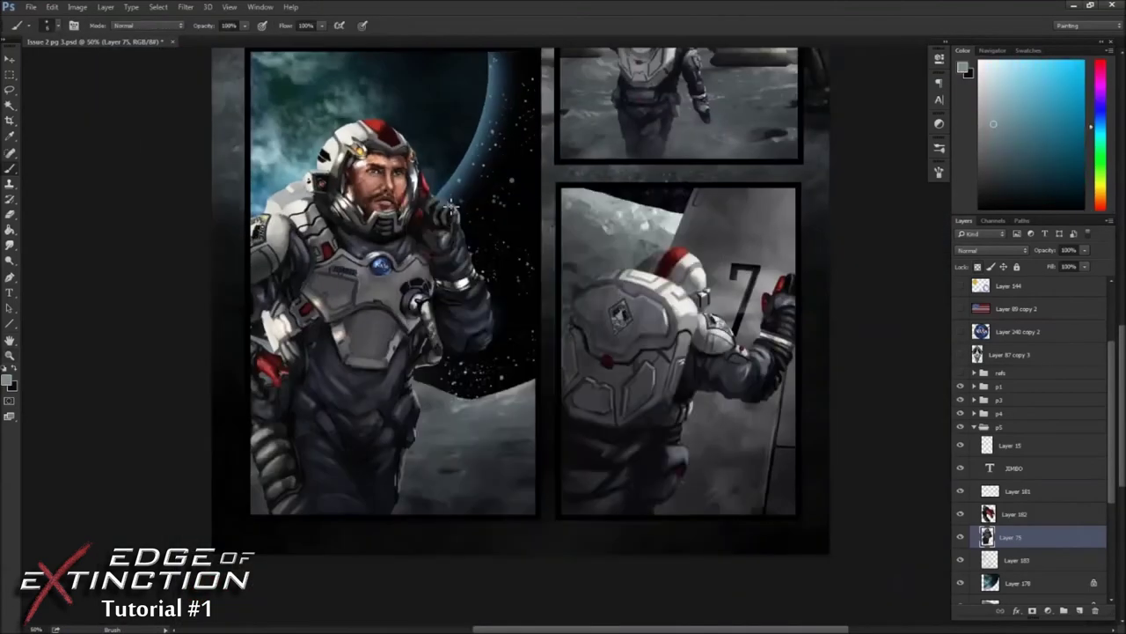
pyautogui.rightClick(444, 227)
pyautogui.press('Escape')
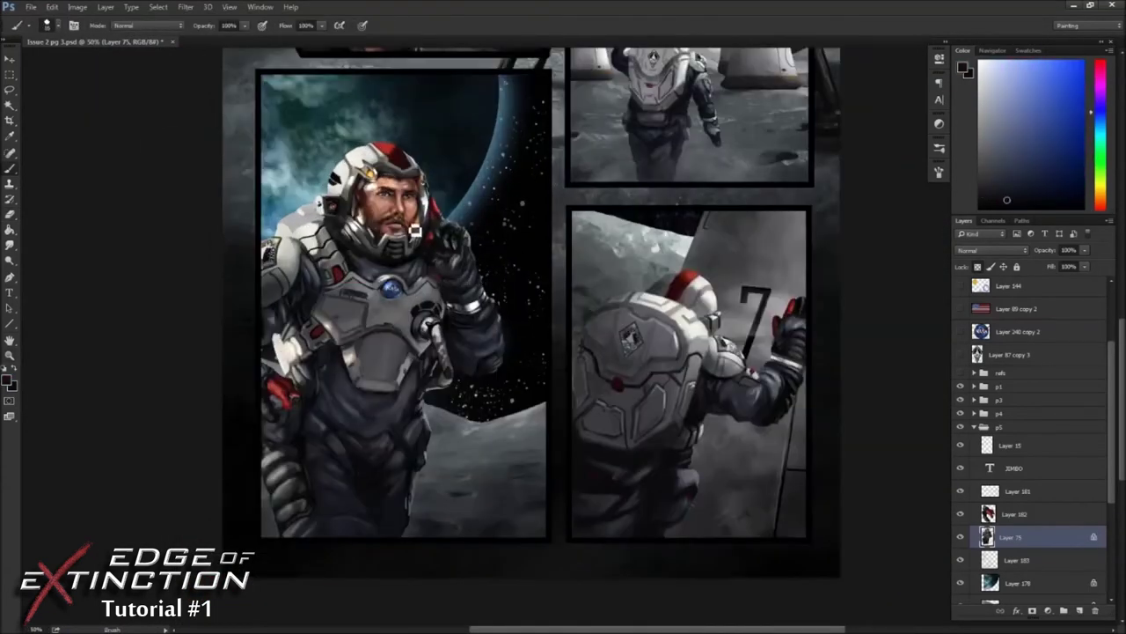
# - Adjust the panel's shading by brushing the ground and figure layers in the Multiply and Overlay modes
pyautogui.hotkey('ctrl', '-')
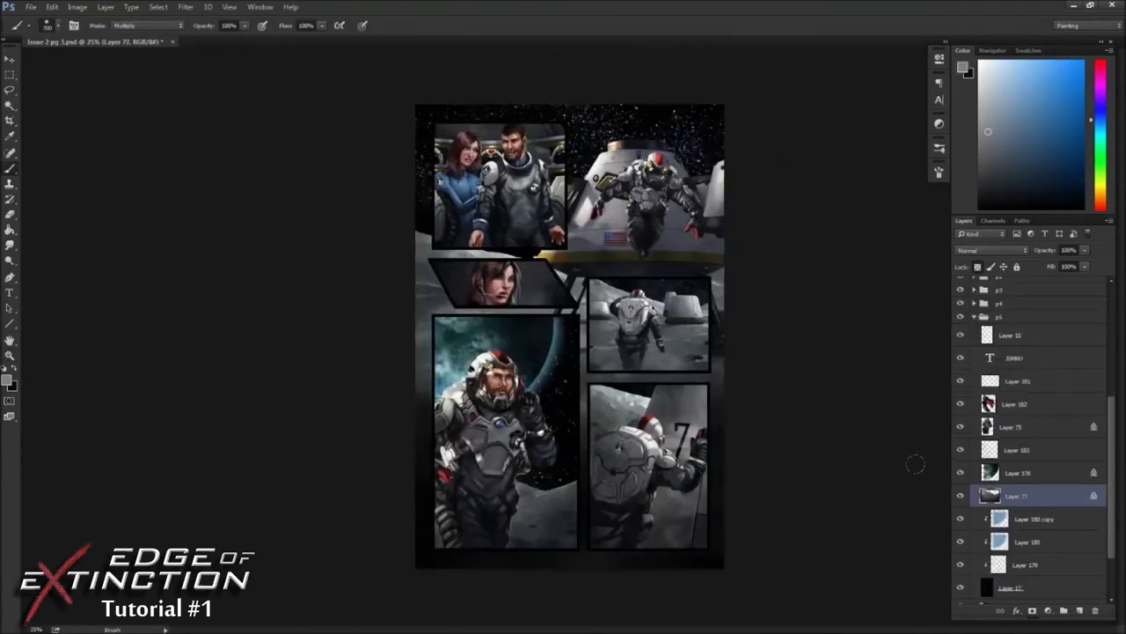
pyautogui.scroll(-3, 1105, 601)
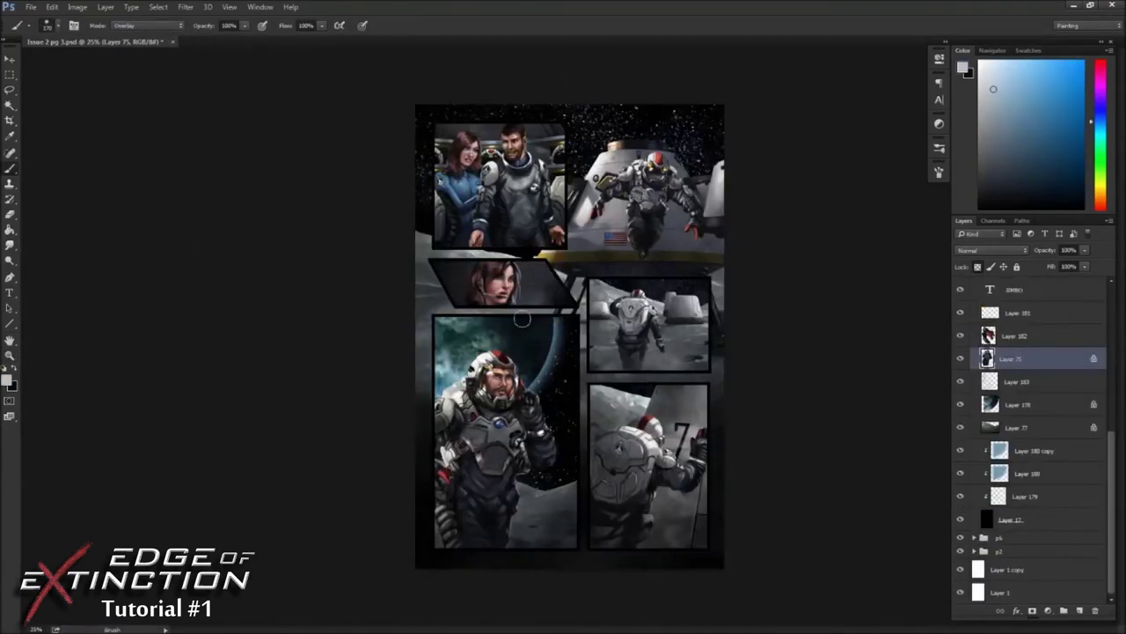
pyautogui.scroll(2, 483, 474)
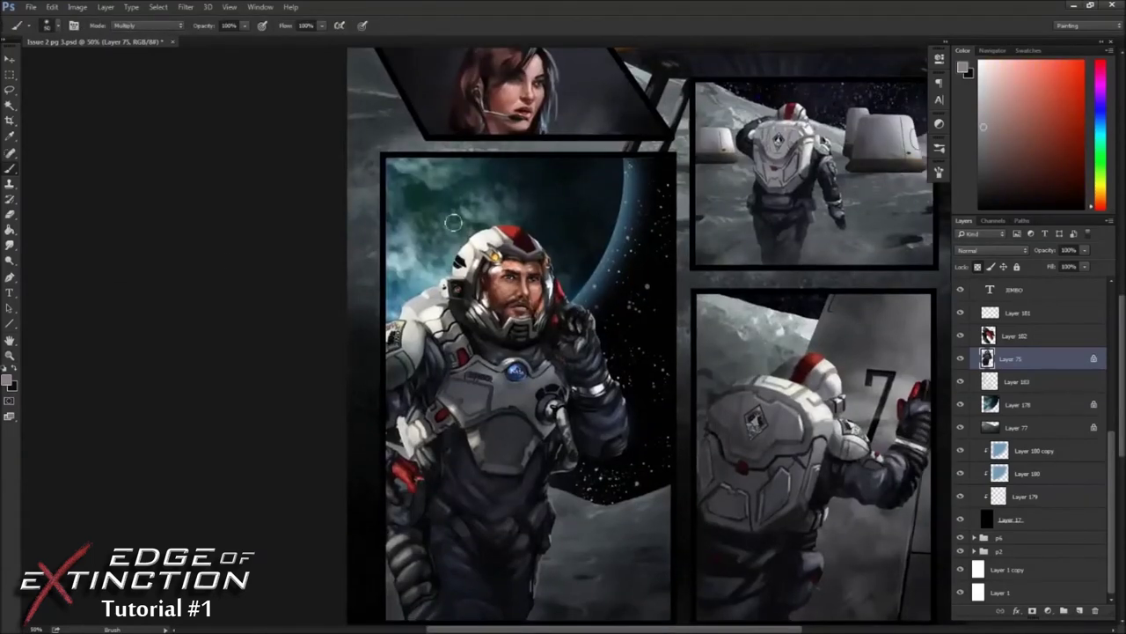
# - Set the brush to Normal mode and touch up the astronaut with a sampled skin tone, checking the figure in a mirrored view
pyautogui.hotkey('shift', 'alt', 'n')
pyautogui.keyDown('alt'); pyautogui.click(511, 292); pyautogui.keyUp('alt')
pyautogui.hotkey('ctrl', 'shift', 'h')
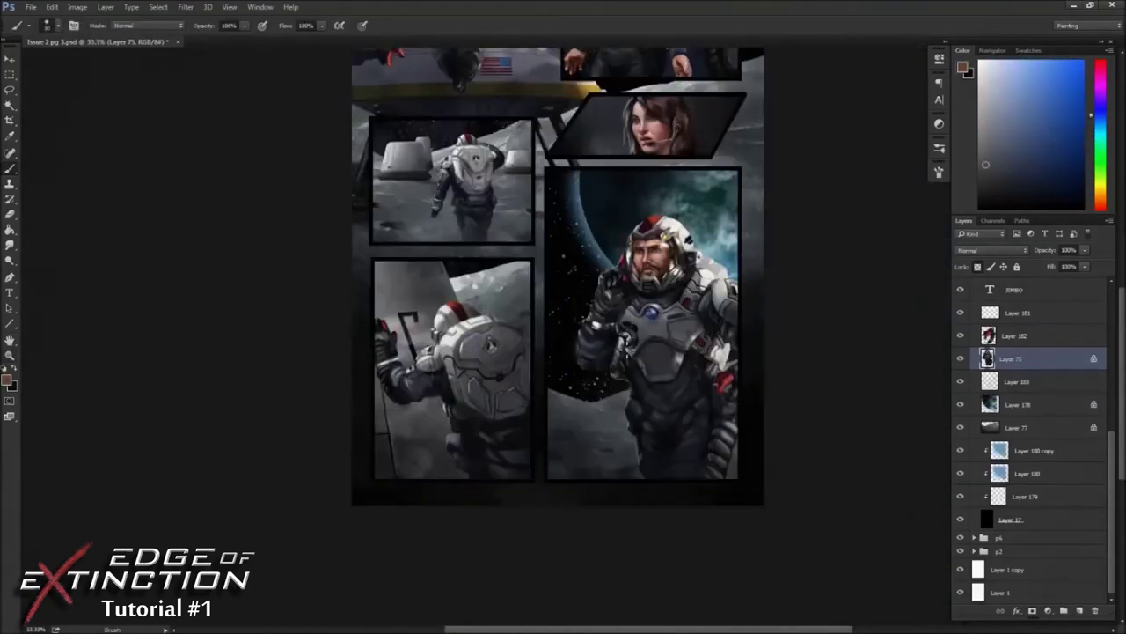
pyautogui.scroll(2, 607, 247)
pyautogui.hotkey('ctrl', 'shift', 'h')
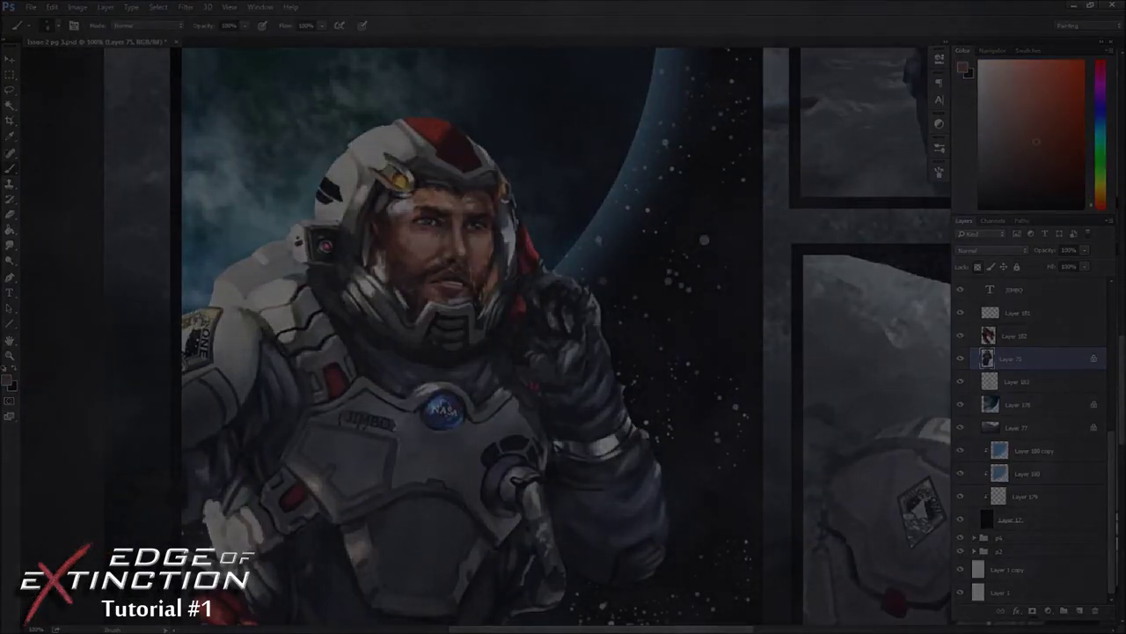
pyautogui.scroll(-2, 436, 240)
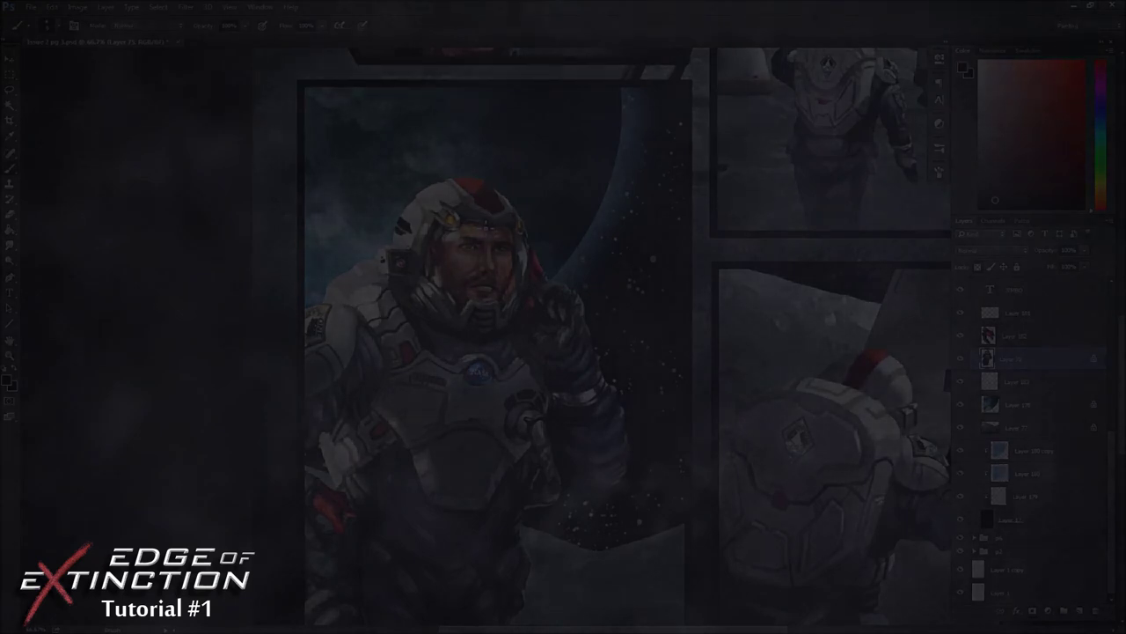